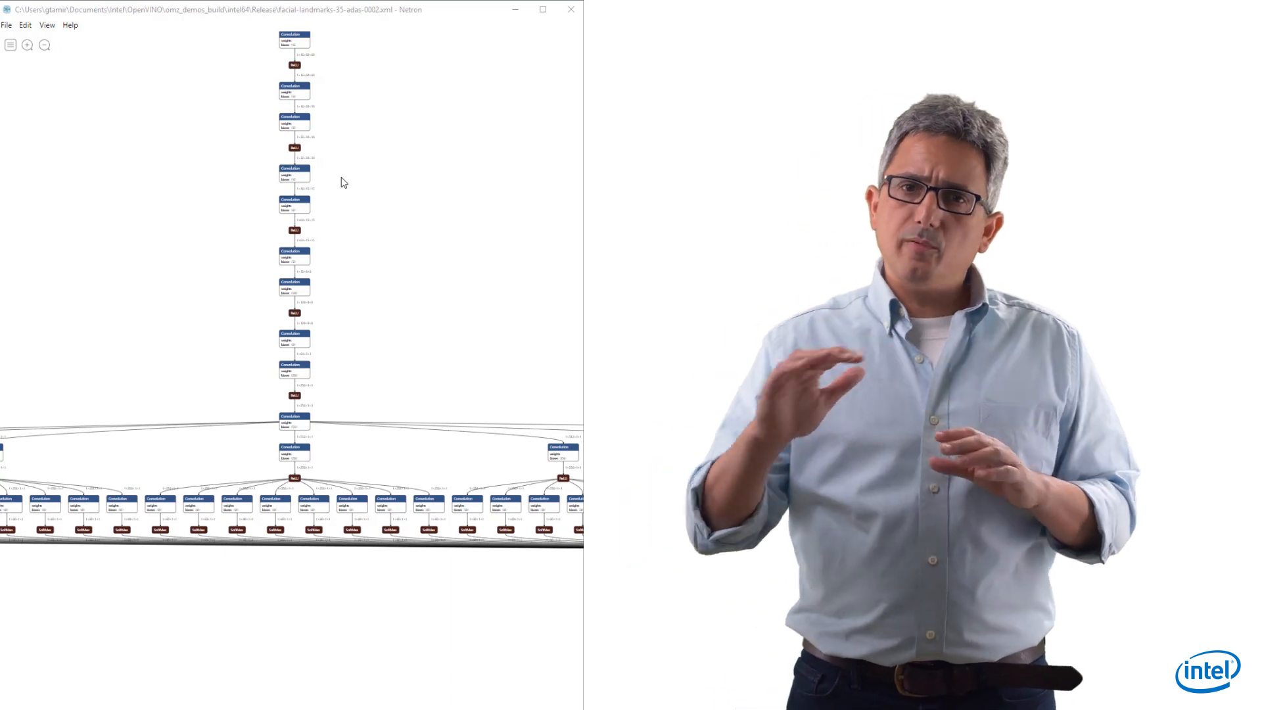
pyautogui.scroll(-2, 343, 183)
pyautogui.scroll(-2, 343, 183)
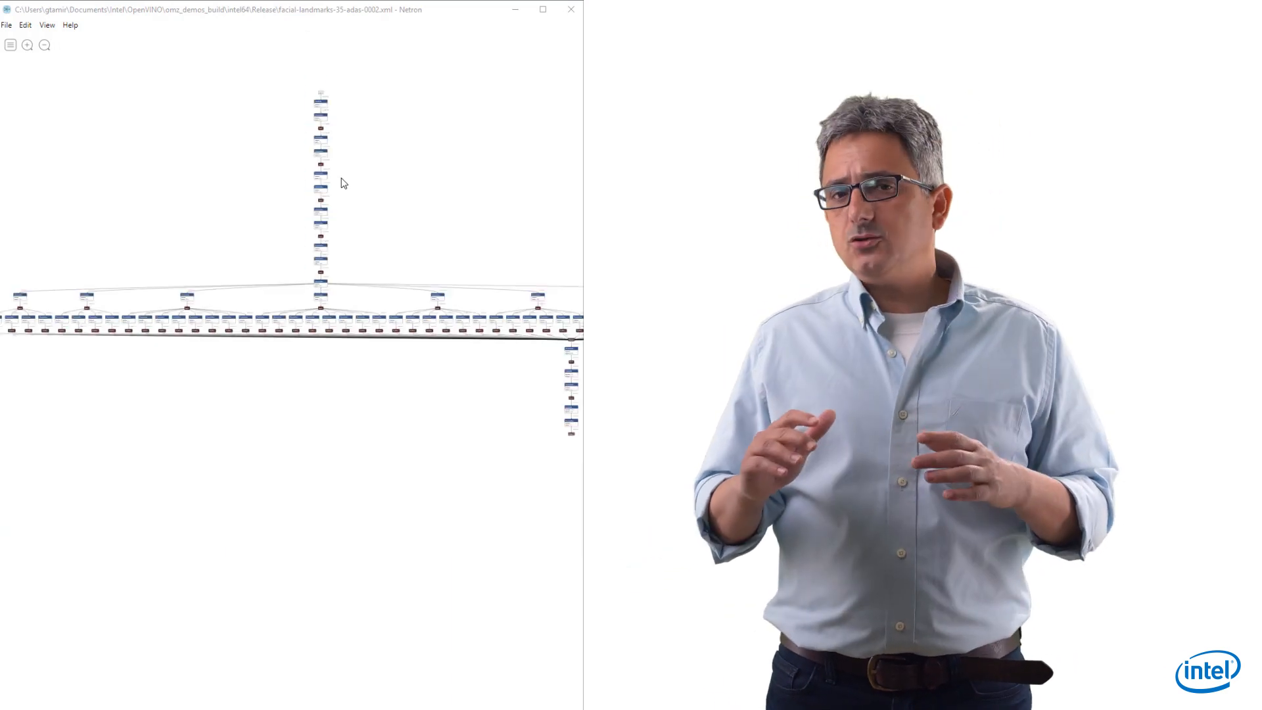
pyautogui.scroll(-2, 342, 183)
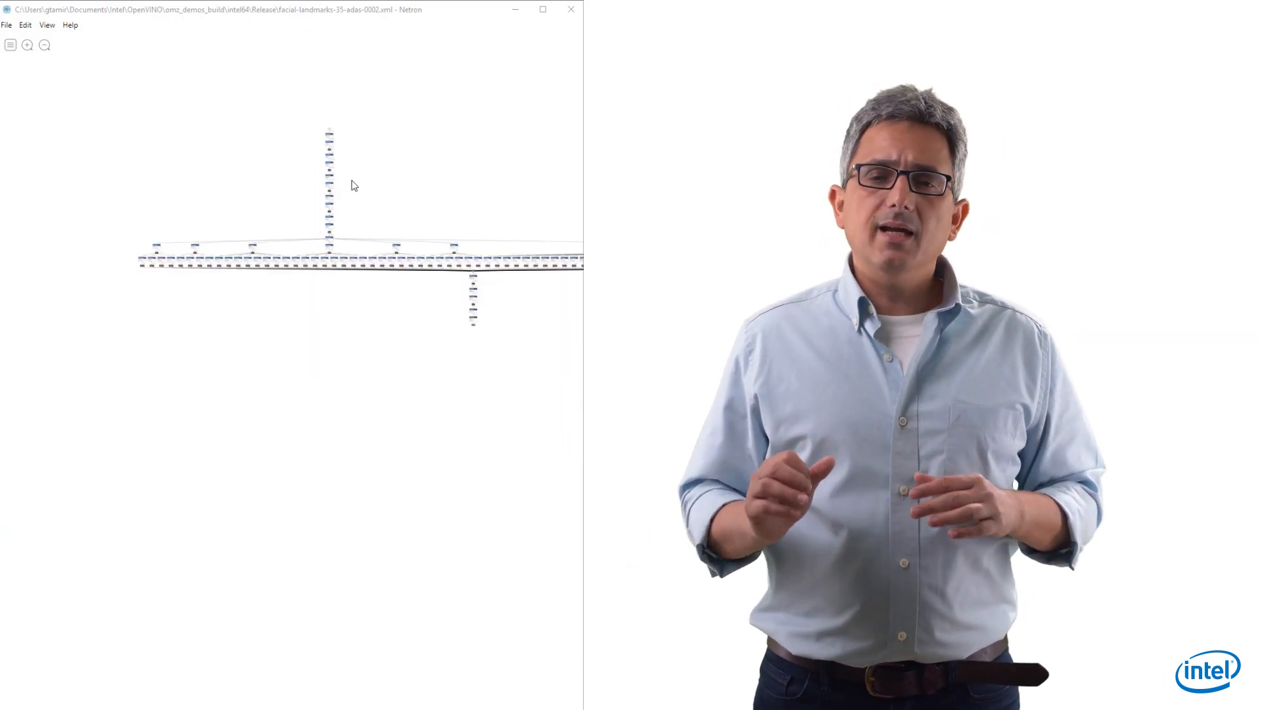
# Pan the zoomed-out facial-landmarks graph so the whole network sits centred in view.
pyautogui.moveTo(353, 186)
pyautogui.mouseDown()
pyautogui.moveTo(173, 271)
pyautogui.moveTo(190, 322)
pyautogui.moveTo(319, 349)
pyautogui.mouseUp()
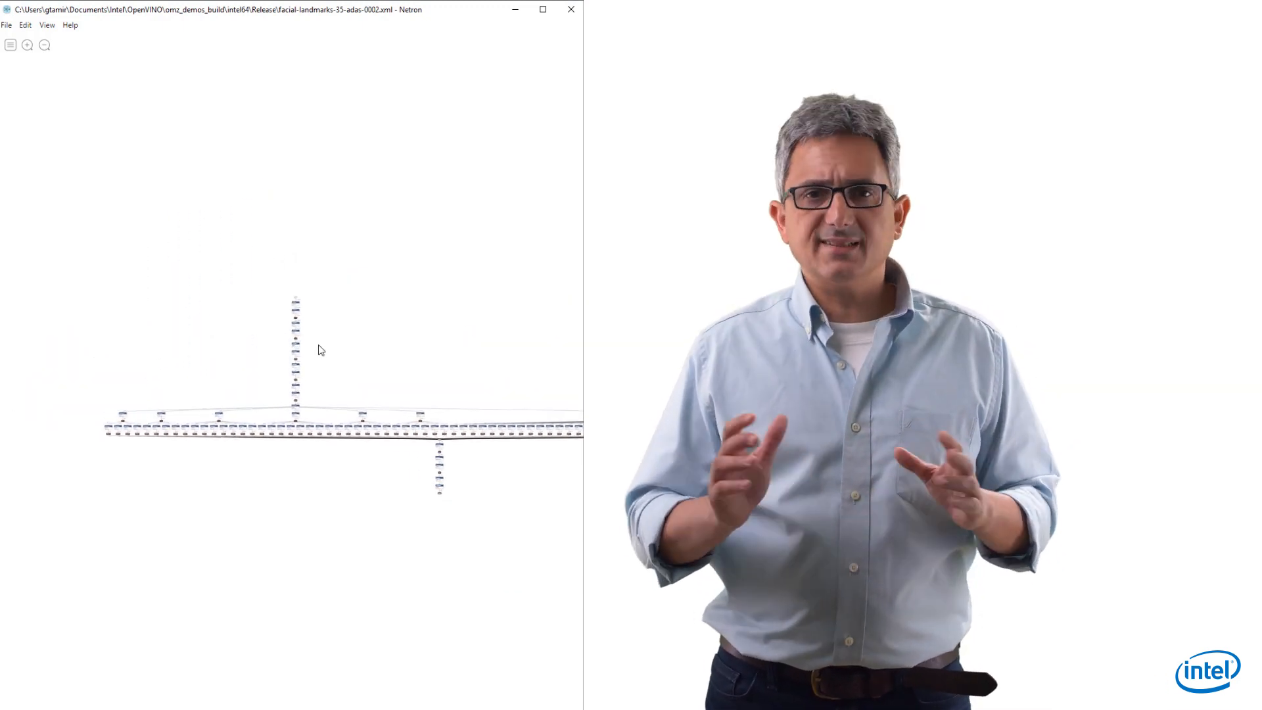
pyautogui.scroll(5, 321, 345)
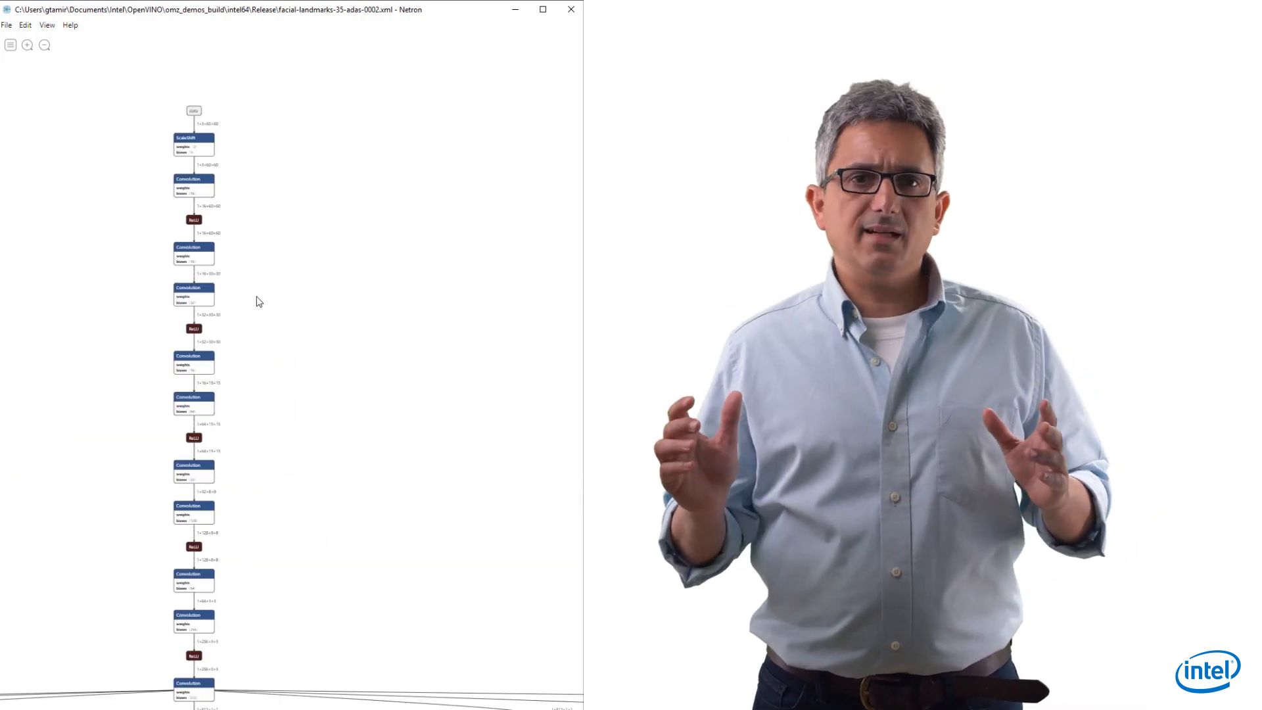
# Pan from the data input down the convolution stack to centre the Concat output branch.
pyautogui.moveTo(257, 300); pyautogui.dragTo(387, 314)
pyautogui.scroll(3, 387, 315)
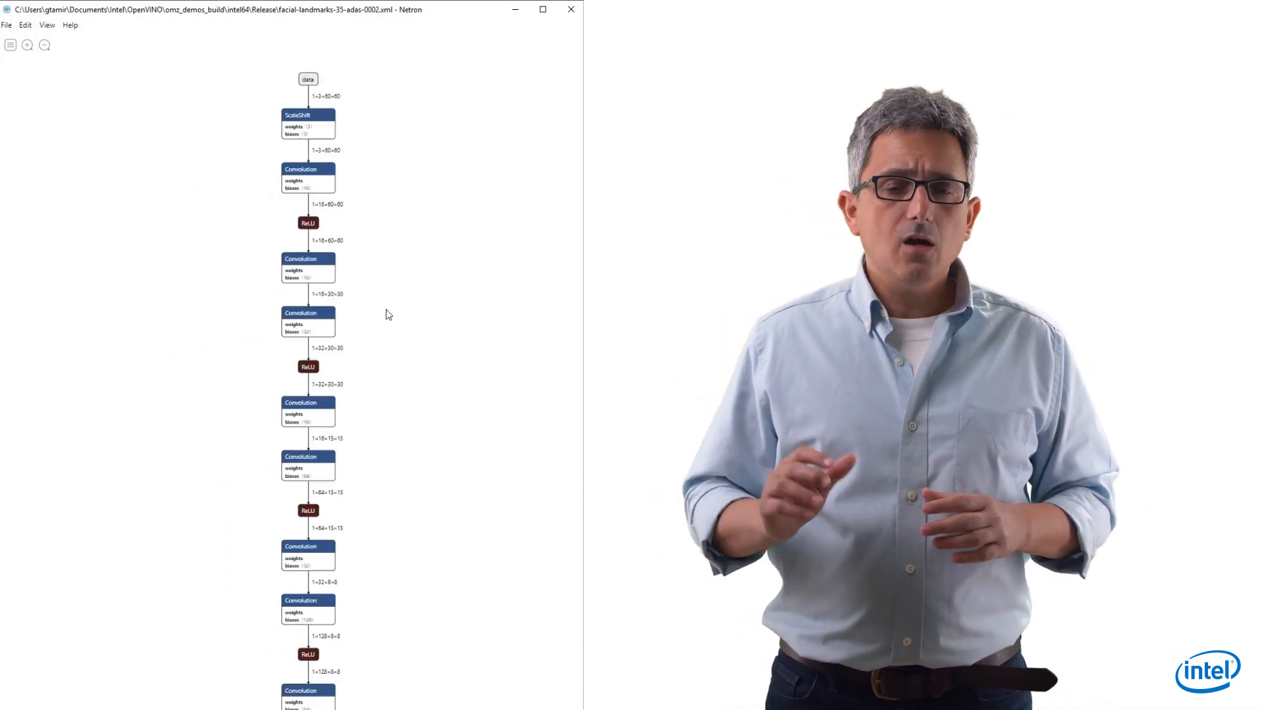
pyautogui.scroll(5, 387, 314)
pyautogui.scroll(-4, 305, 225)
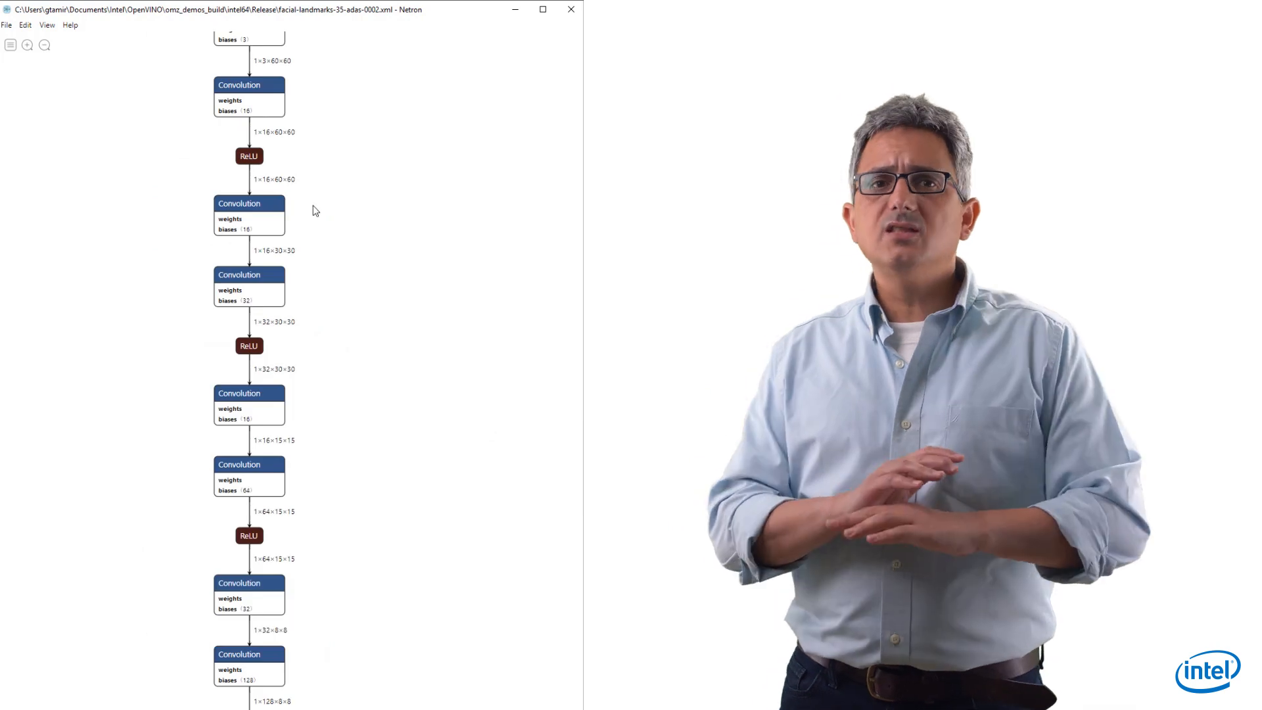
pyautogui.moveTo(314, 209)
pyautogui.mouseDown()
pyautogui.moveTo(377, 299)
pyautogui.moveTo(366, 210)
pyautogui.mouseUp()
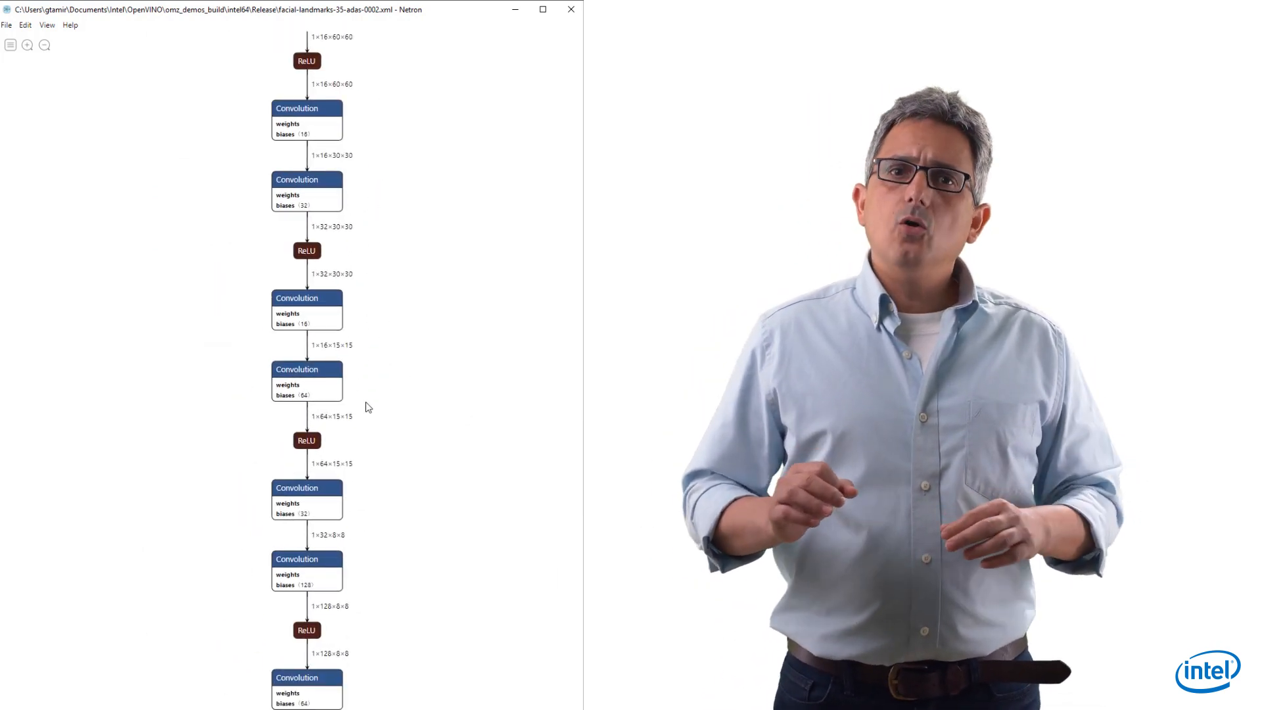
pyautogui.scroll(-4, 366, 420)
pyautogui.scroll(-4, 365, 394)
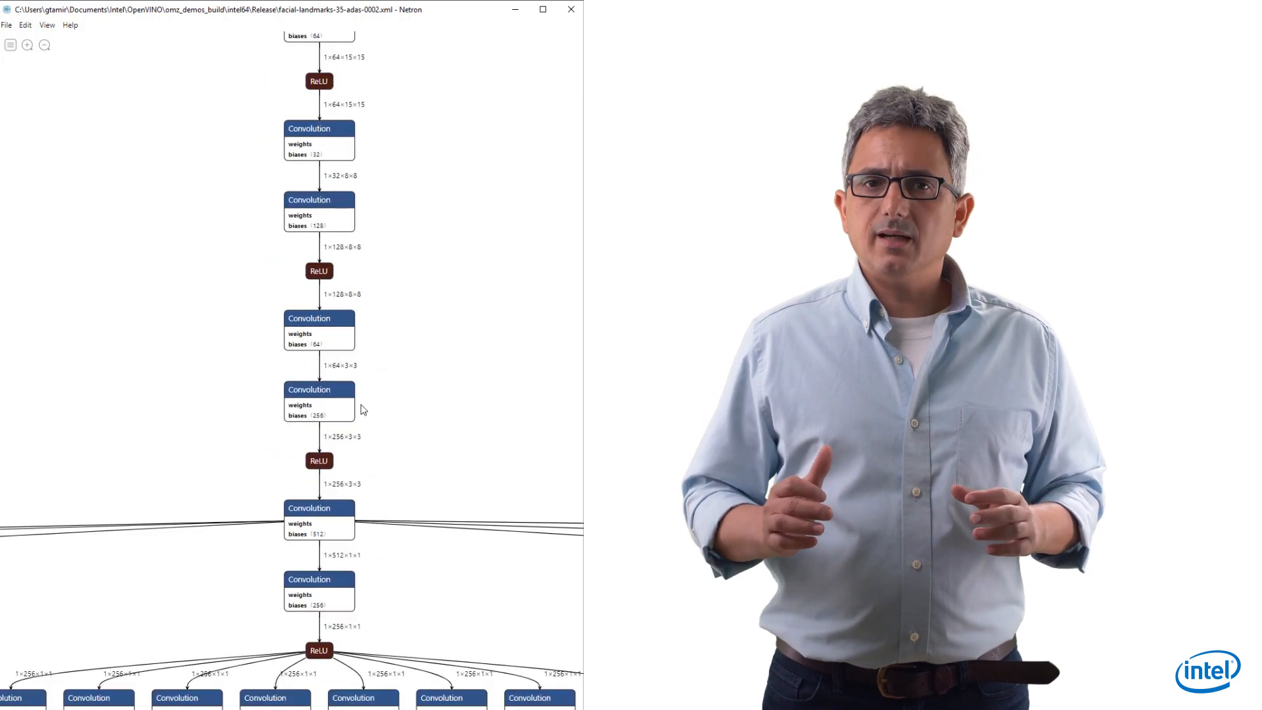
pyautogui.moveTo(369, 382); pyautogui.dragTo(389, 205)
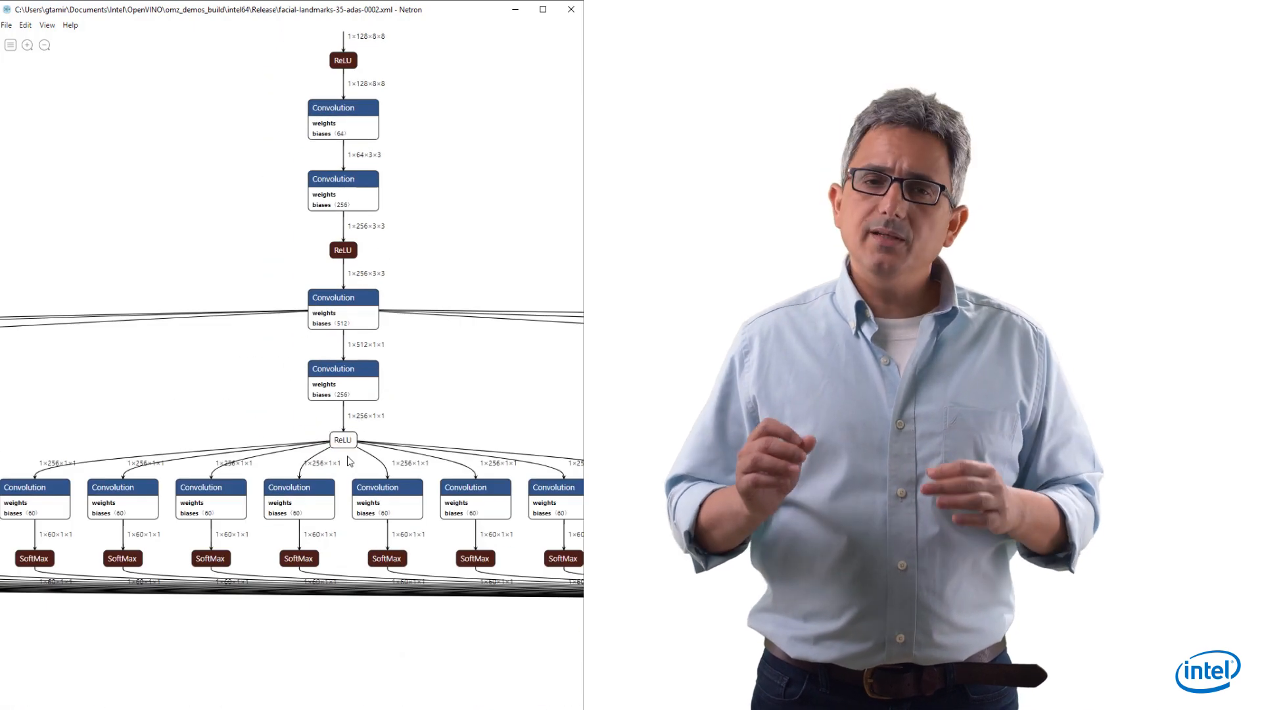
pyautogui.moveTo(353, 465); pyautogui.dragTo(298, 406)
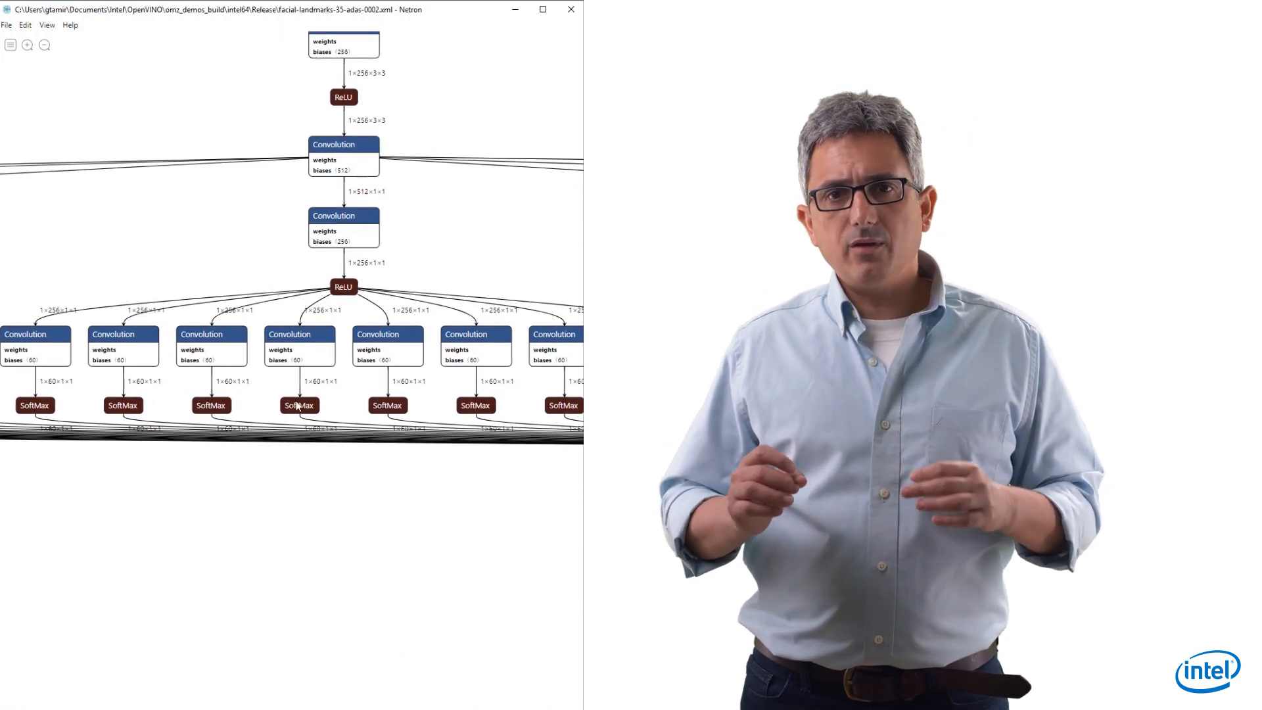
pyautogui.hscroll(4, 411, 496)
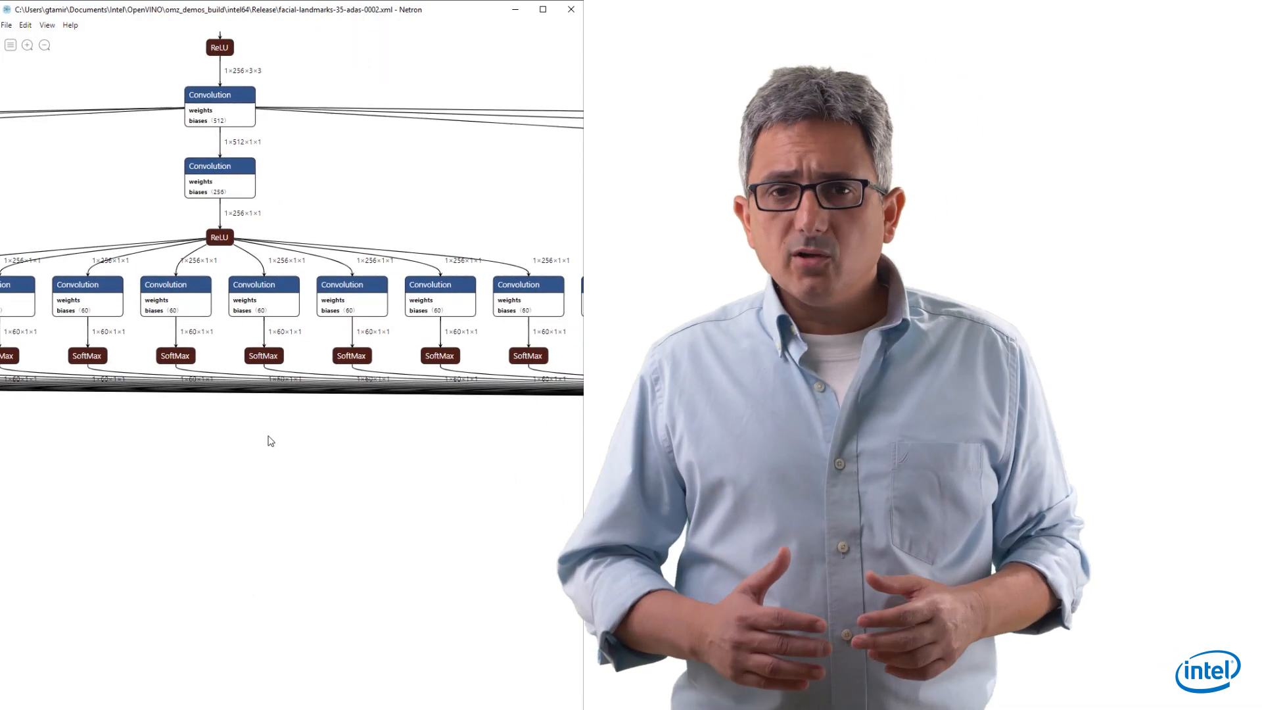
pyautogui.scroll(-2, 475, 460)
pyautogui.hscroll(-5, 474, 461)
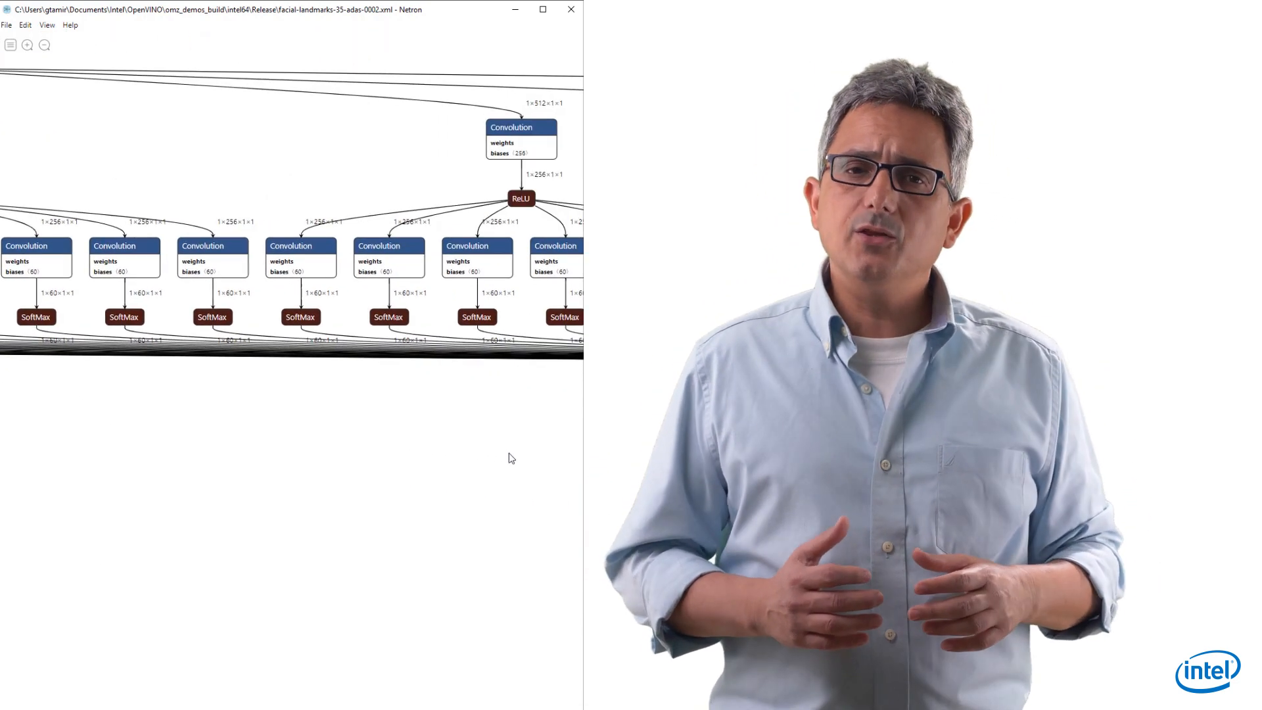
pyautogui.hscroll(2, 510, 459)
pyautogui.hscroll(2, 531, 443)
pyautogui.hscroll(-2, 530, 443)
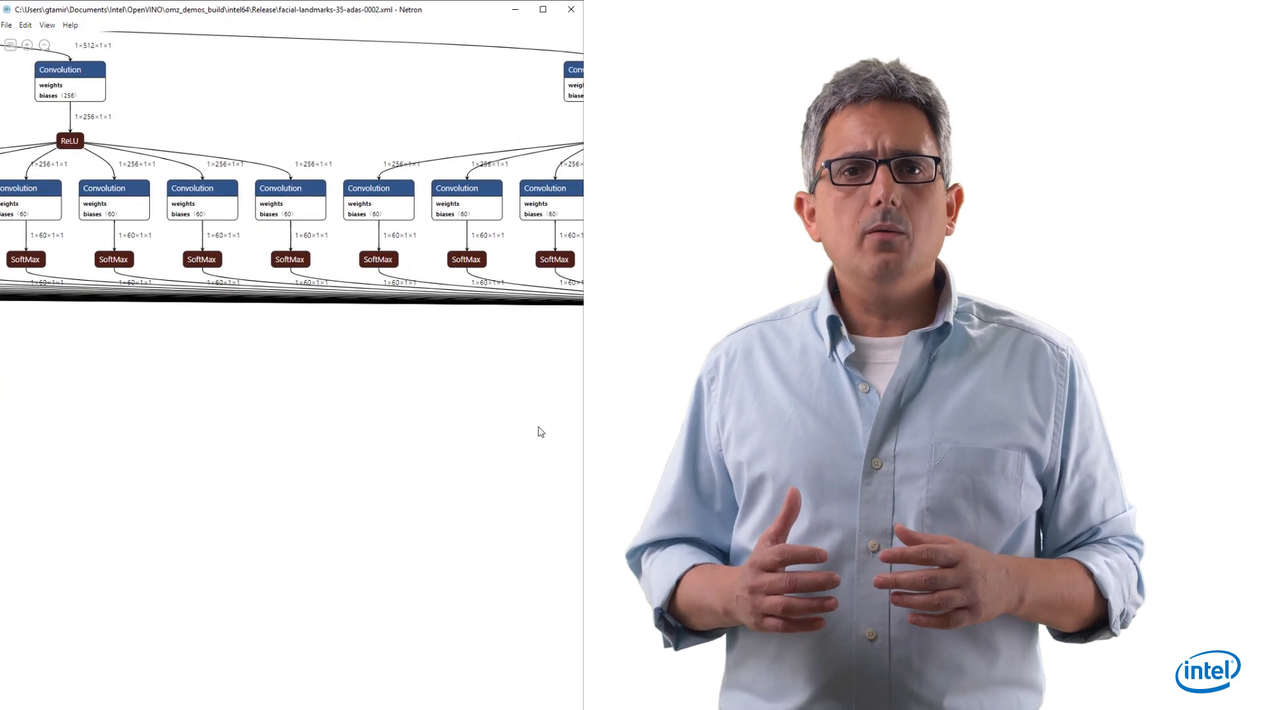
pyautogui.hscroll(-2, 513, 439)
pyautogui.scroll(1, 473, 429)
pyautogui.moveTo(467, 426); pyautogui.dragTo(357, 434)
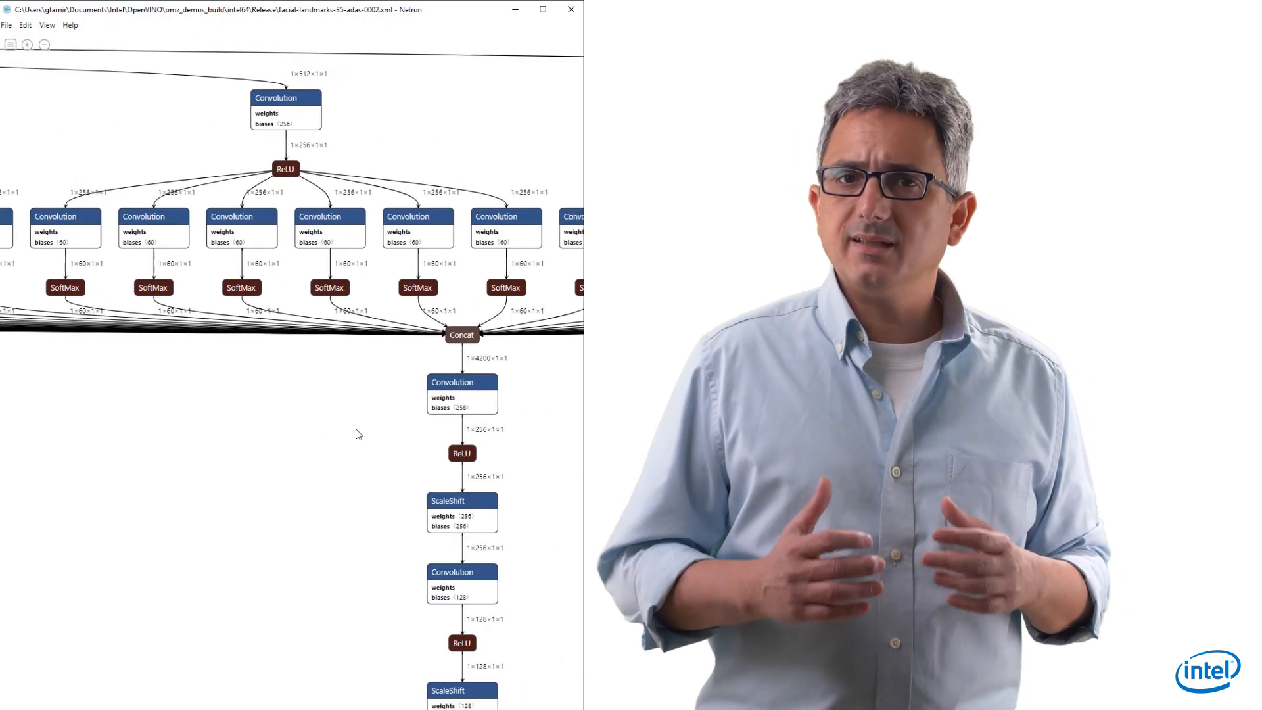
pyautogui.scroll(-3, 387, 446)
pyautogui.scroll(-2, 356, 425)
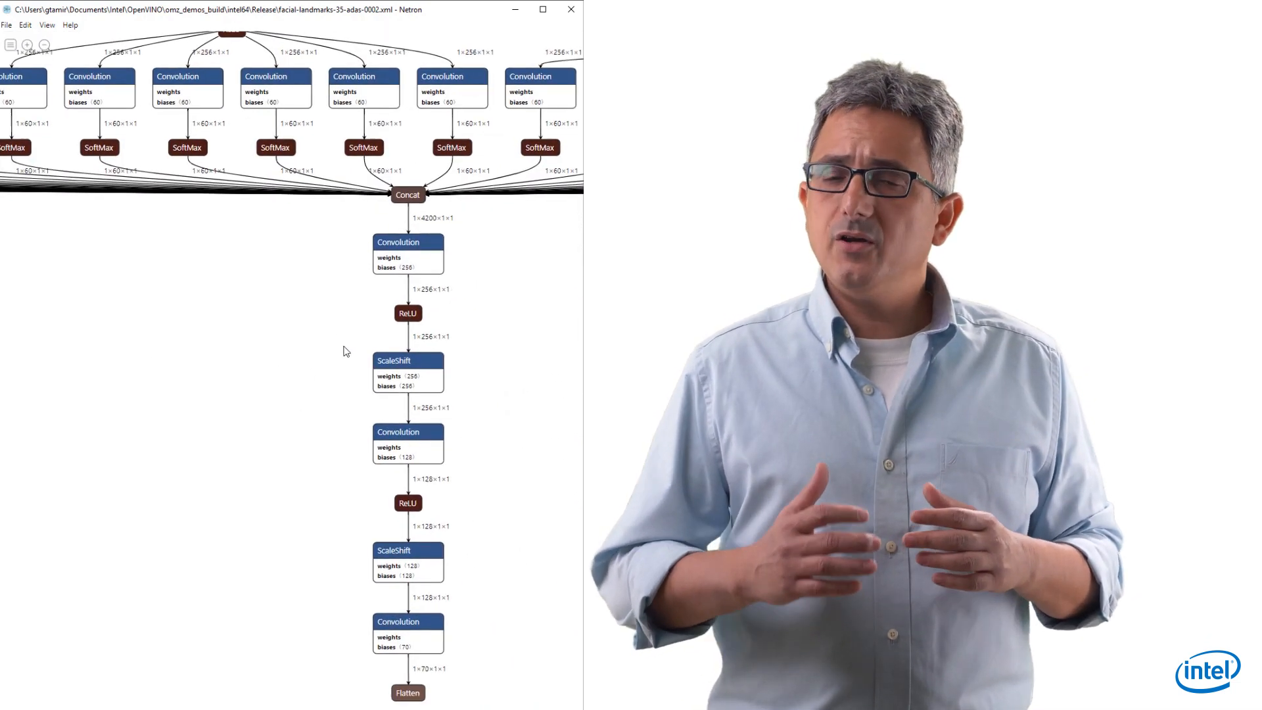
pyautogui.scroll(-2, 339, 415)
pyautogui.scroll(-2, 337, 413)
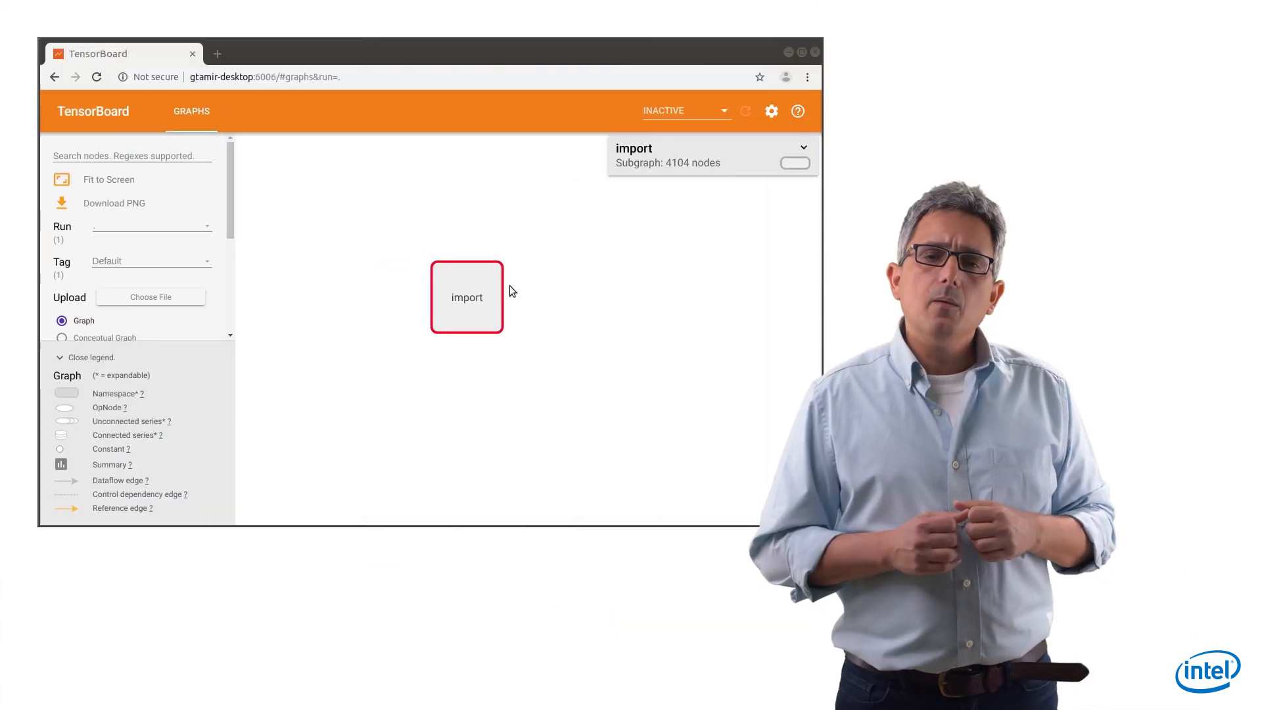
# Expand the import namespace and pan across its post-processing and Preprocessor blocks.
pyautogui.doubleClick(472, 306)
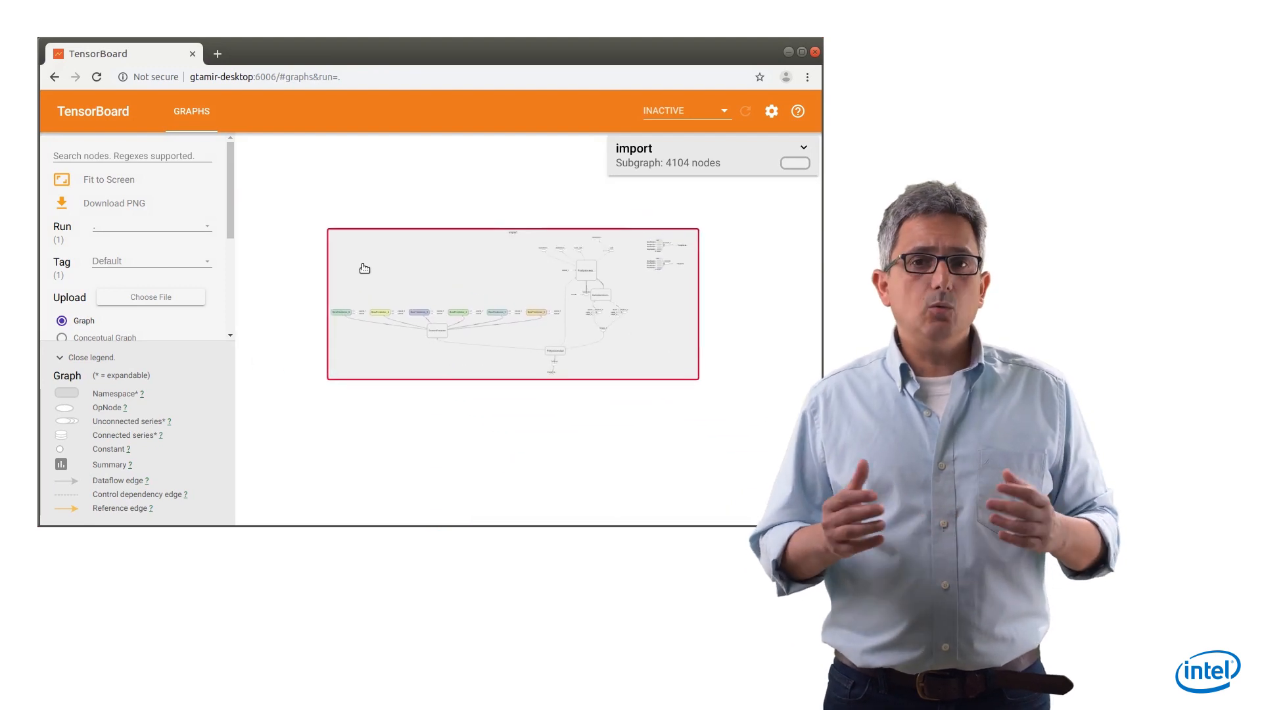
pyautogui.scroll(2, 366, 268)
pyautogui.scroll(2, 370, 272)
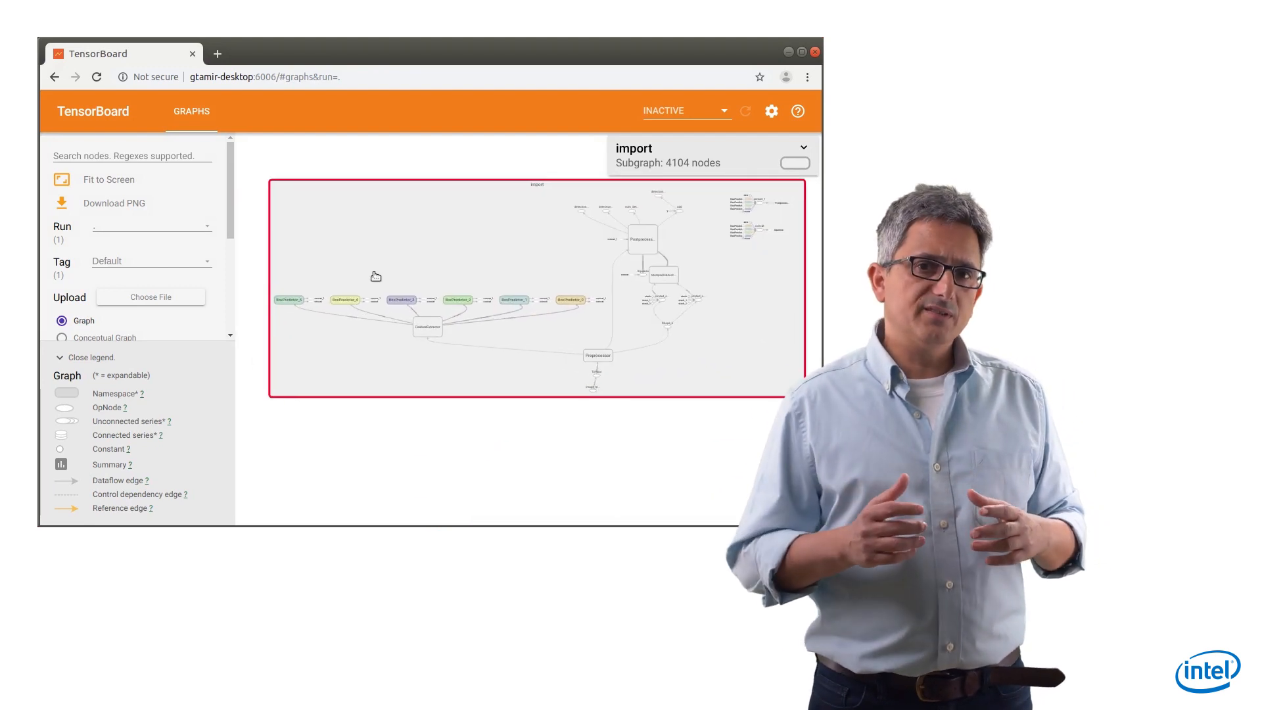
pyautogui.scroll(2, 615, 383)
pyautogui.scroll(1, 611, 375)
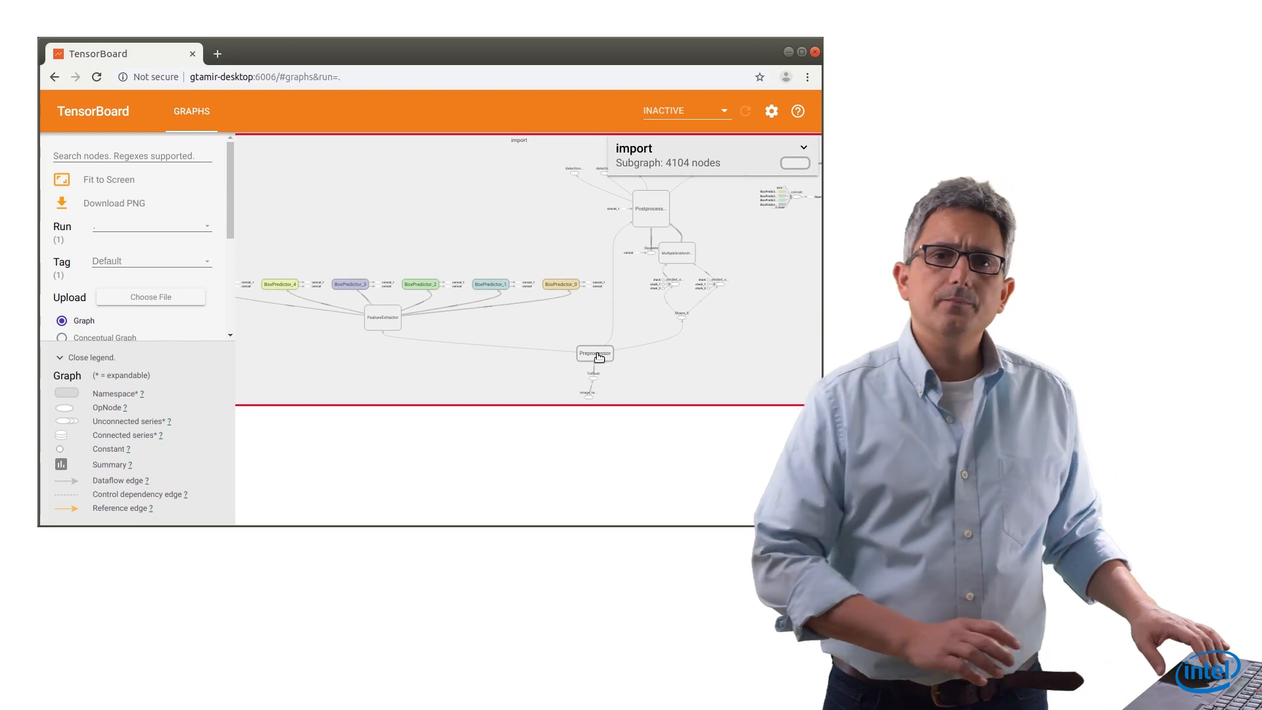
pyautogui.scroll(2, 420, 326)
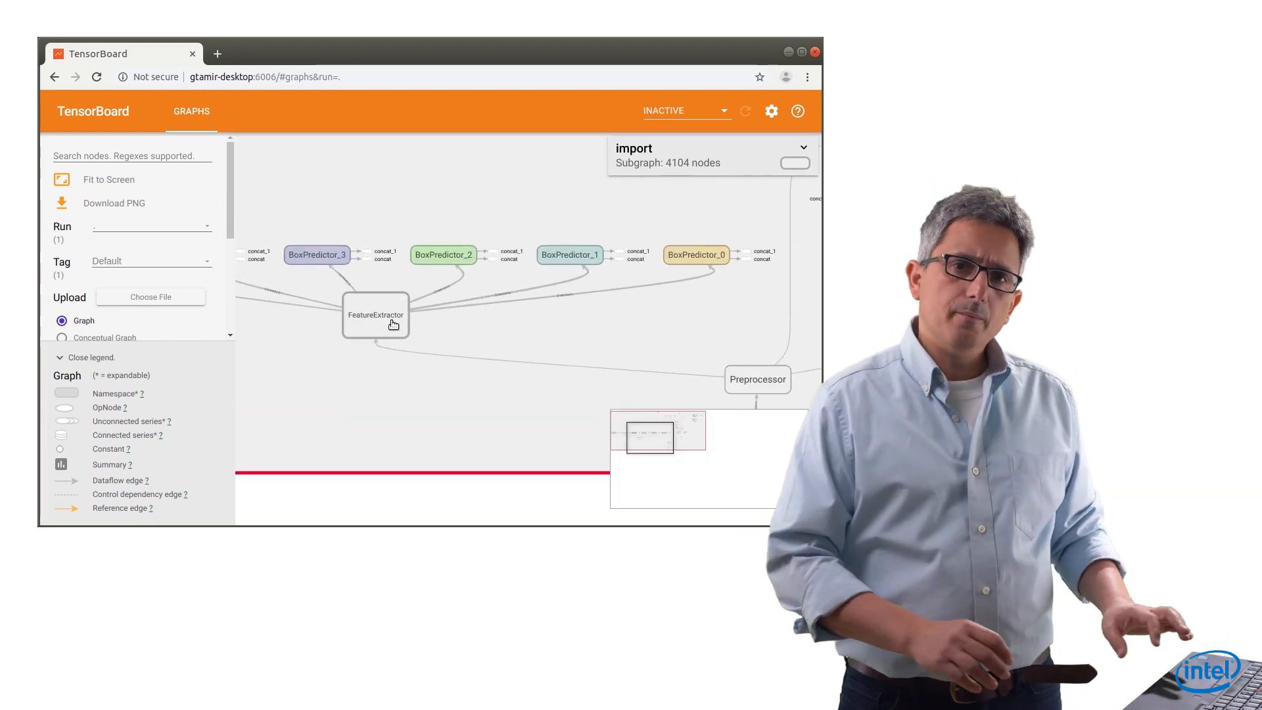
pyautogui.moveTo(610, 360); pyautogui.dragTo(493, 474)
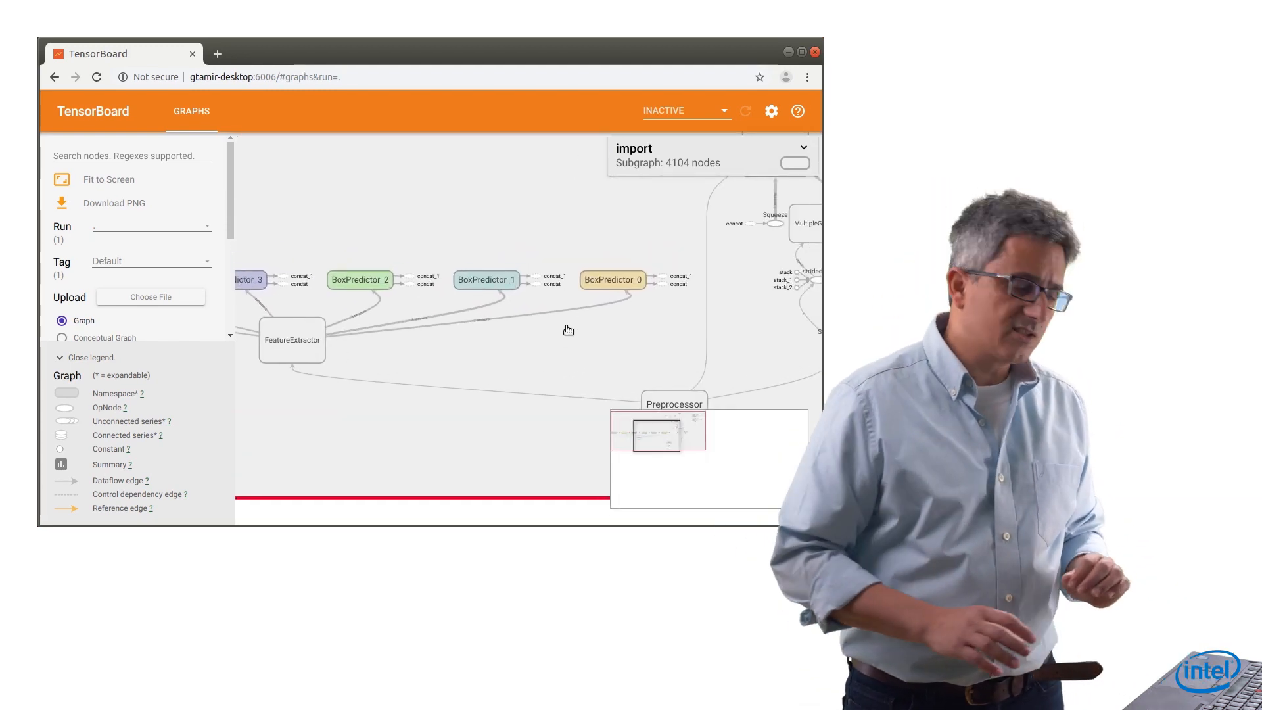
pyautogui.moveTo(710, 218); pyautogui.dragTo(643, 282)
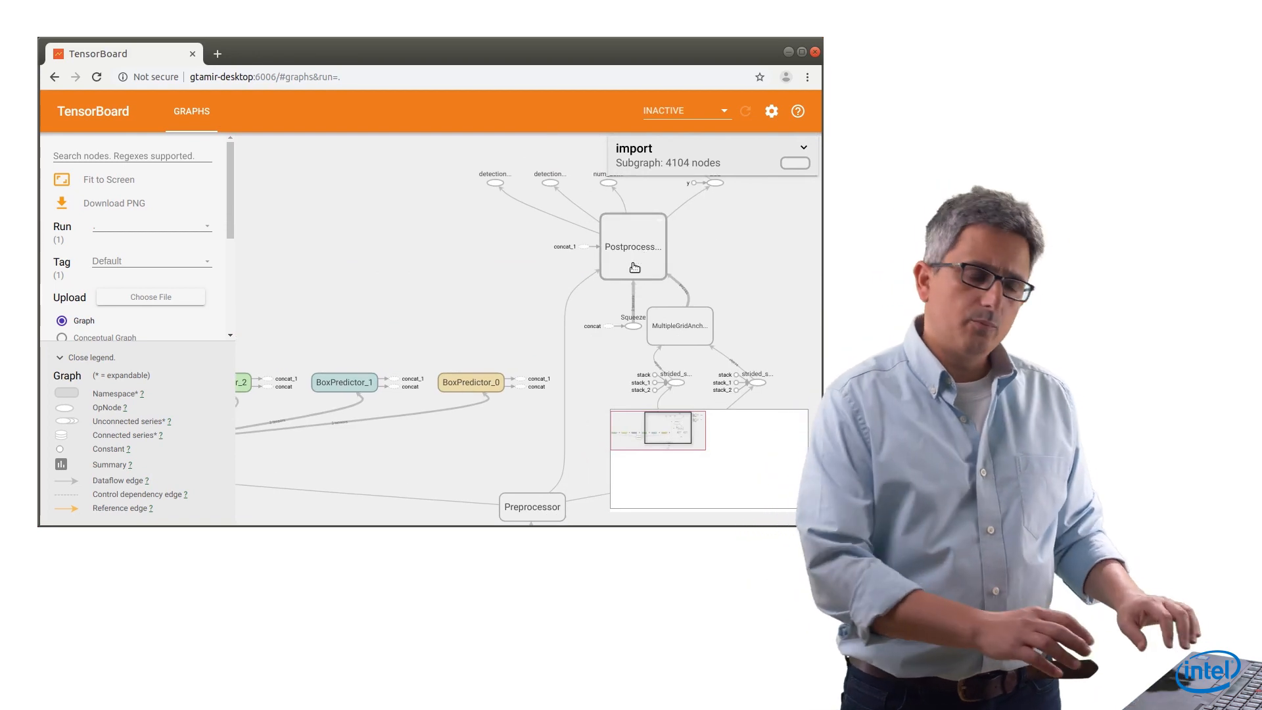
pyautogui.moveTo(640, 414); pyautogui.dragTo(659, 234)
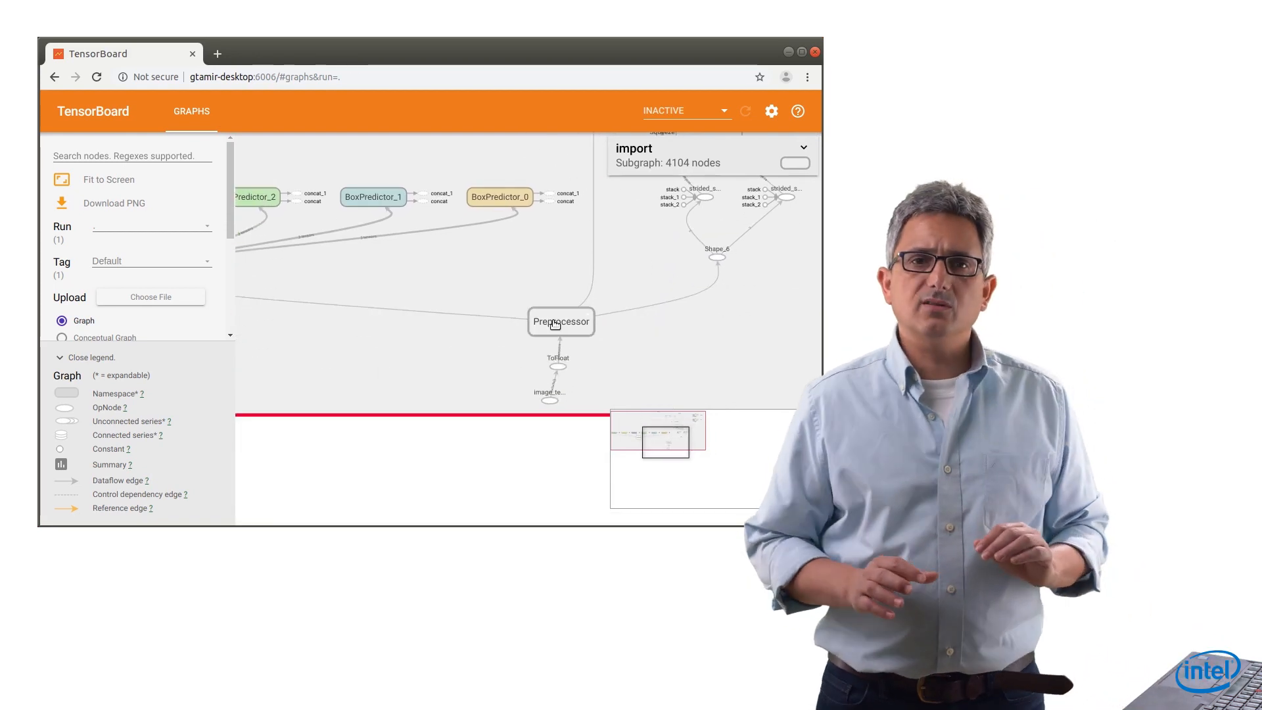
# Explore the Preprocessor's map subgraph, collapse it again and move to the Postprocessor block.
pyautogui.doubleClick(554, 325)
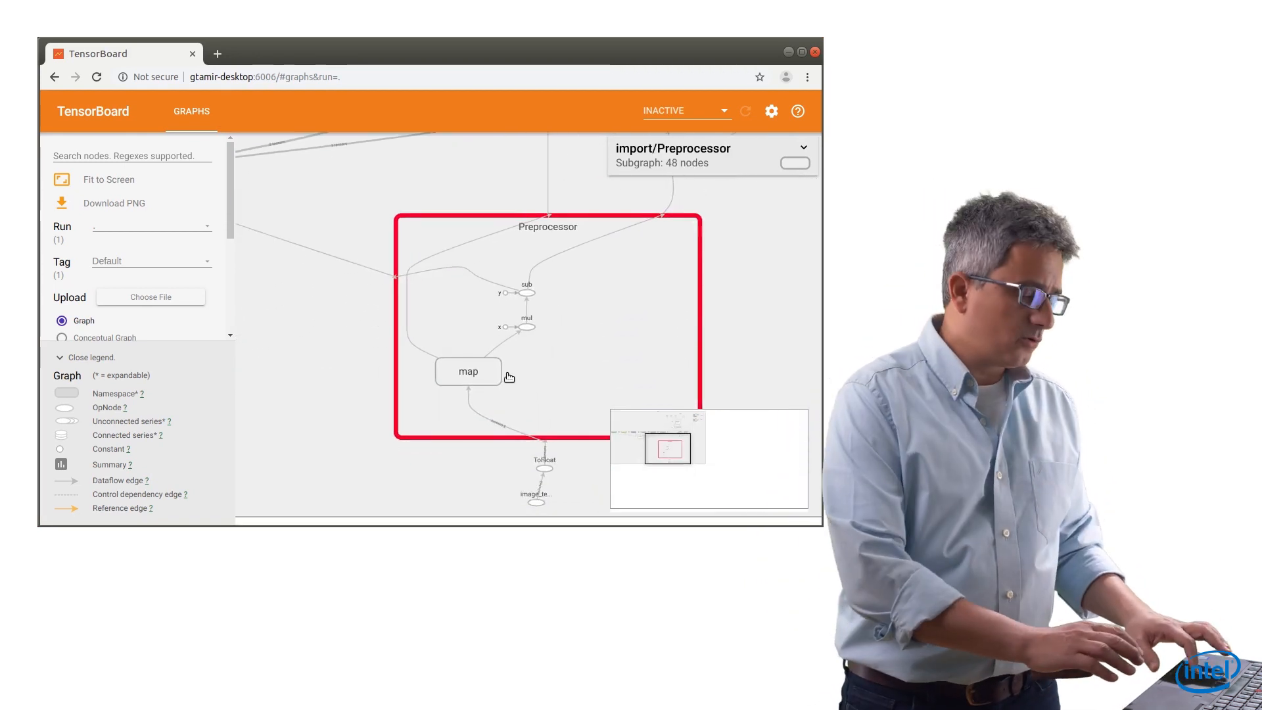
pyautogui.doubleClick(475, 375)
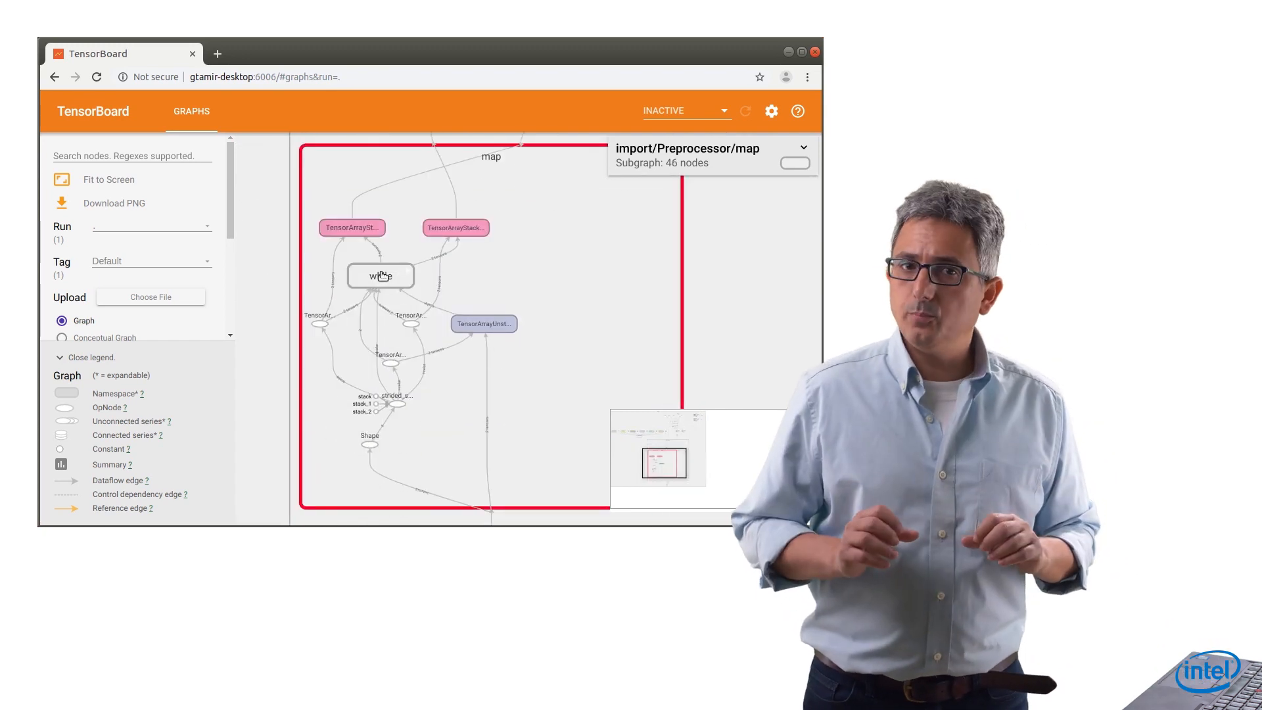
pyautogui.doubleClick(641, 263)
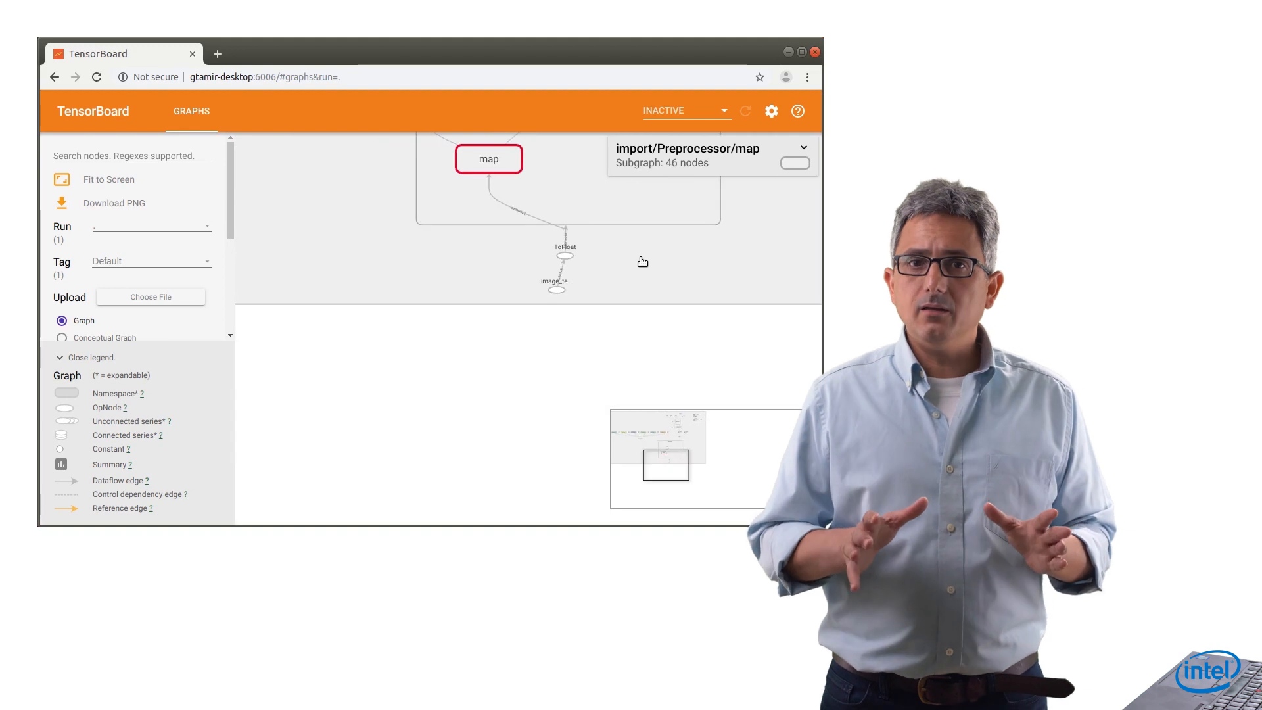
pyautogui.moveTo(633, 278); pyautogui.dragTo(610, 350)
pyautogui.doubleClick(588, 230)
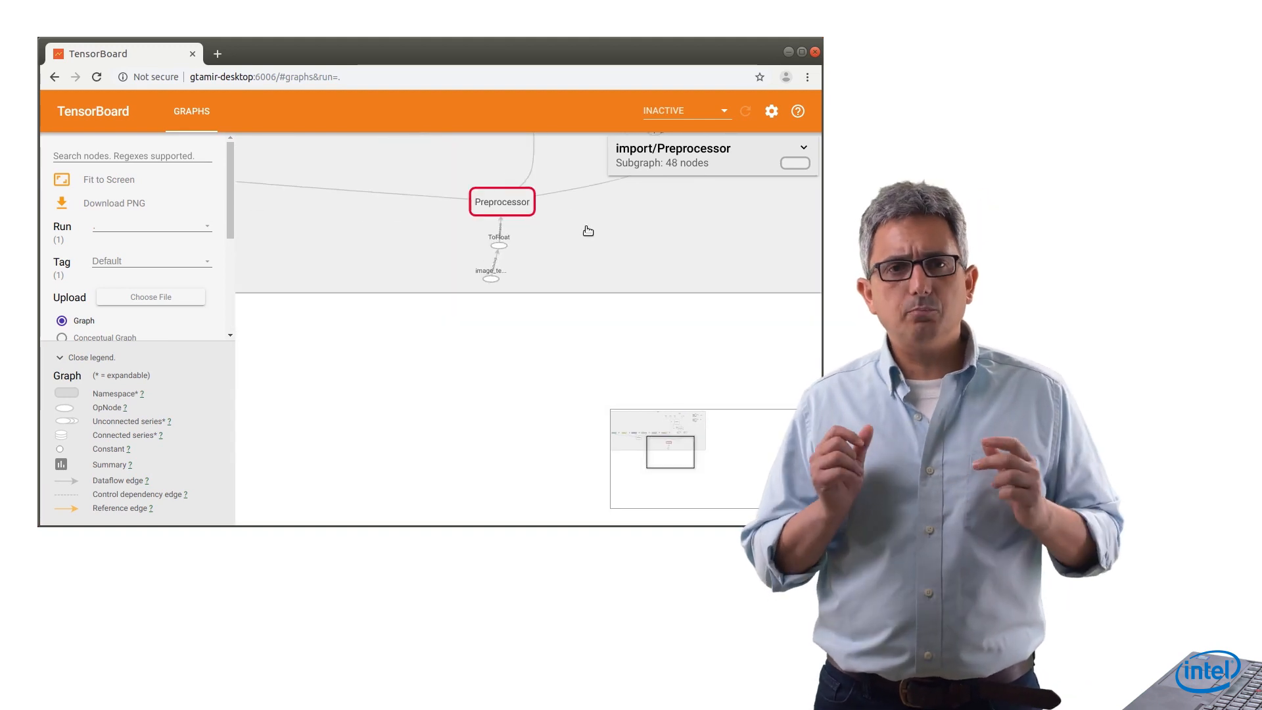
pyautogui.moveTo(563, 256); pyautogui.dragTo(531, 365)
pyautogui.scroll(-3, 531, 365)
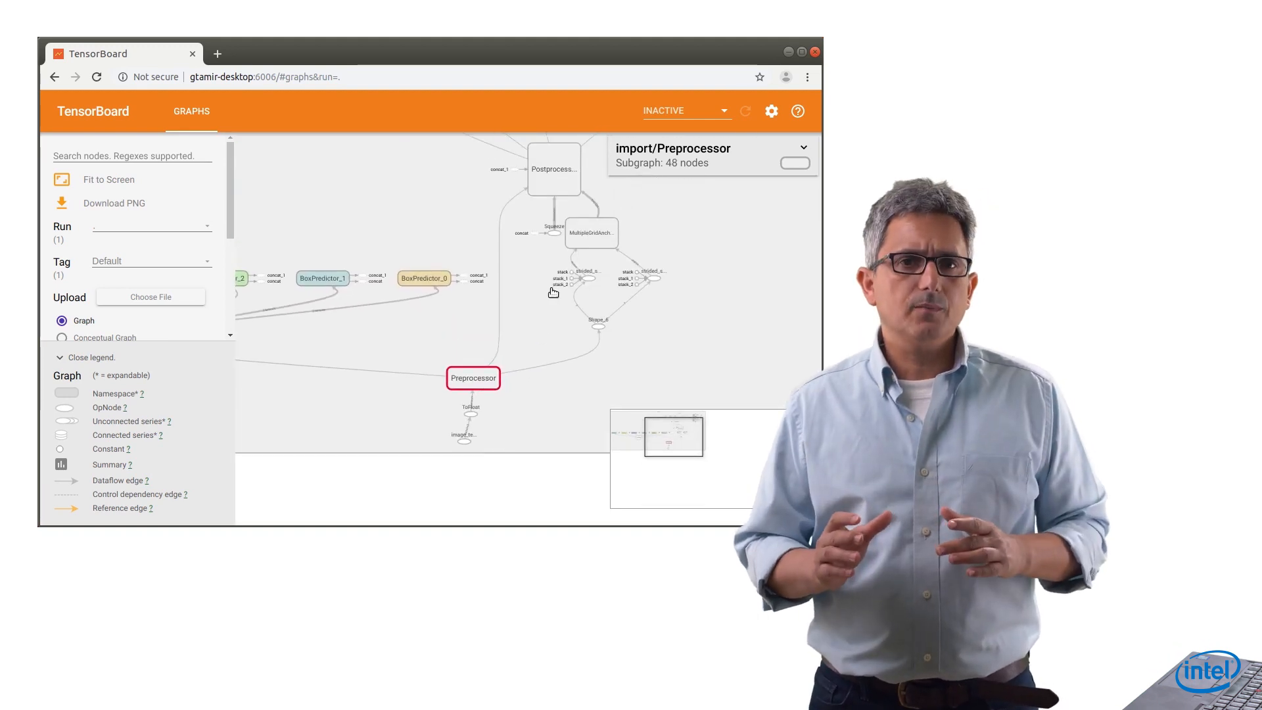
# Dive into Postprocessor's BatchMultiClassNonMaxSuppression map subgraph, then collapse back to the import overview.
pyautogui.doubleClick(545, 256)
pyautogui.doubleClick(462, 340)
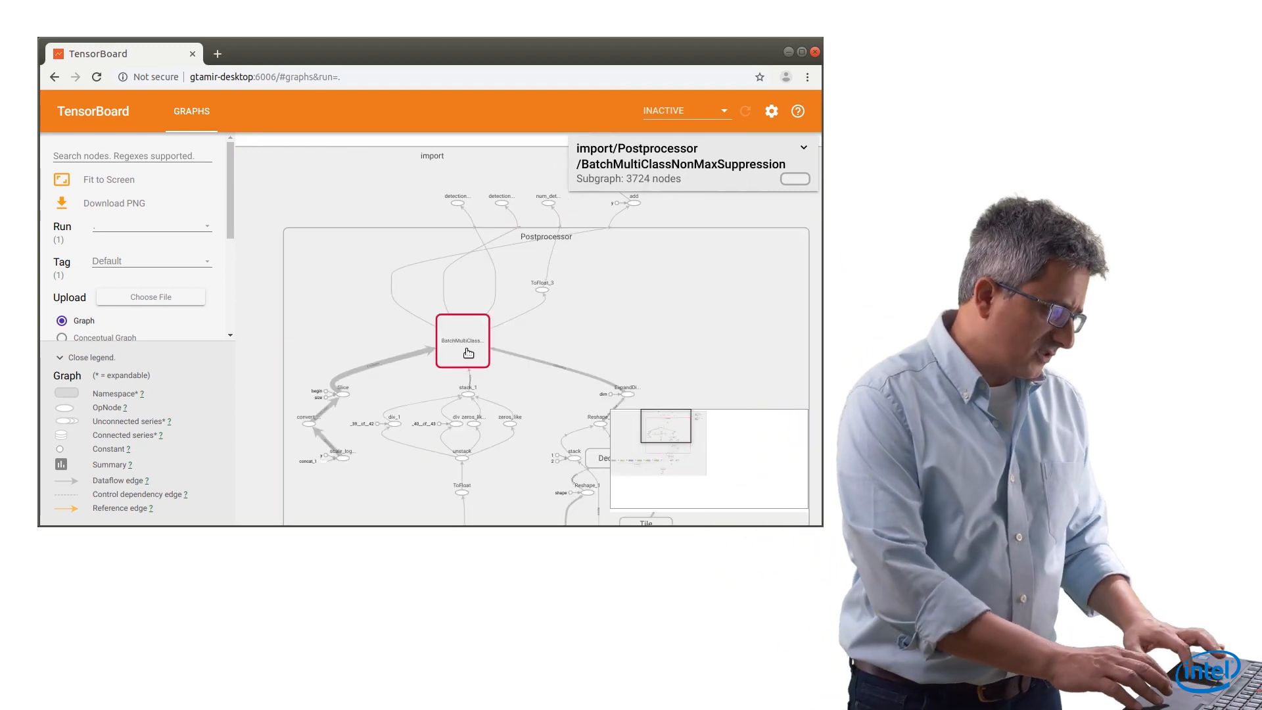
pyautogui.doubleClick(436, 414)
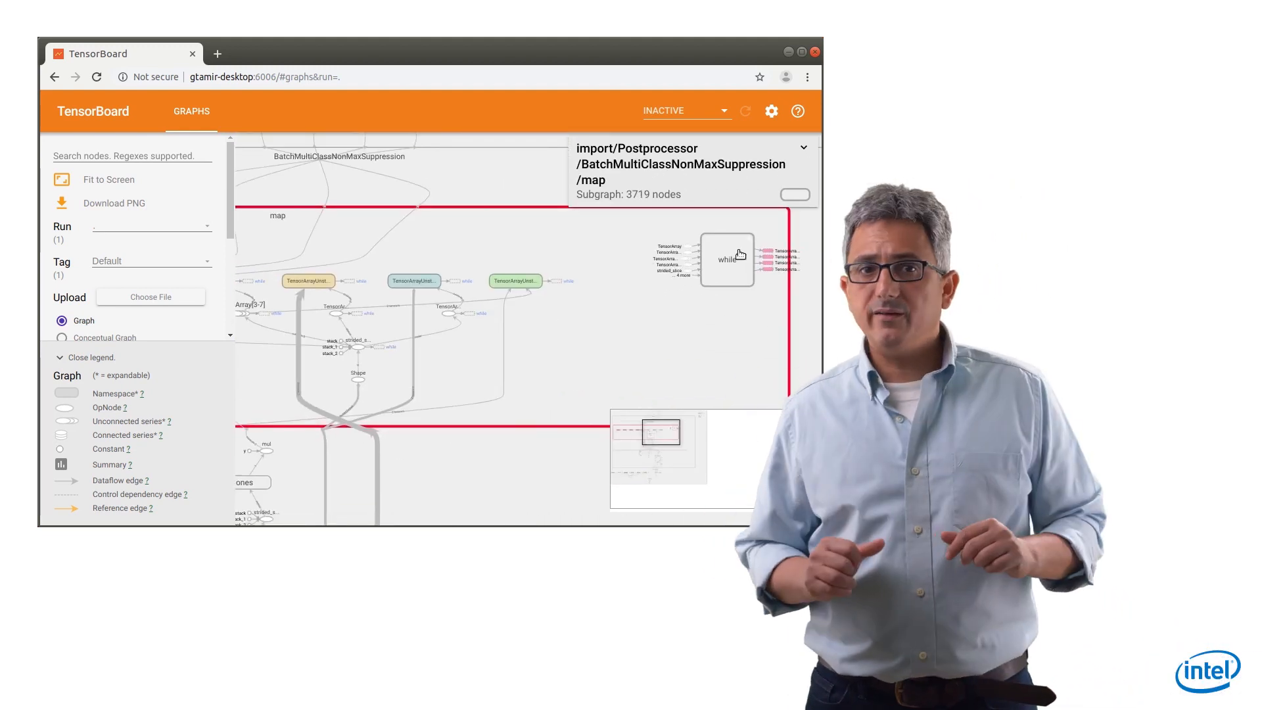
pyautogui.scroll(-3, 740, 254)
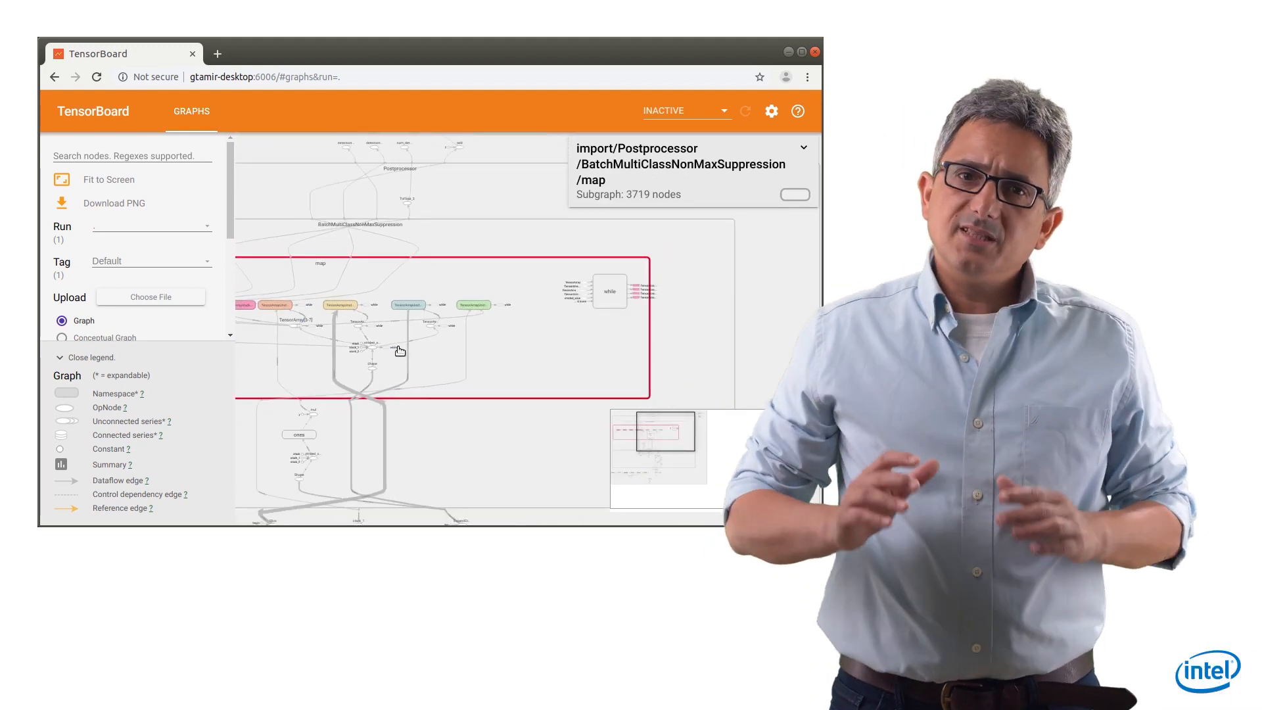
pyautogui.doubleClick(541, 272)
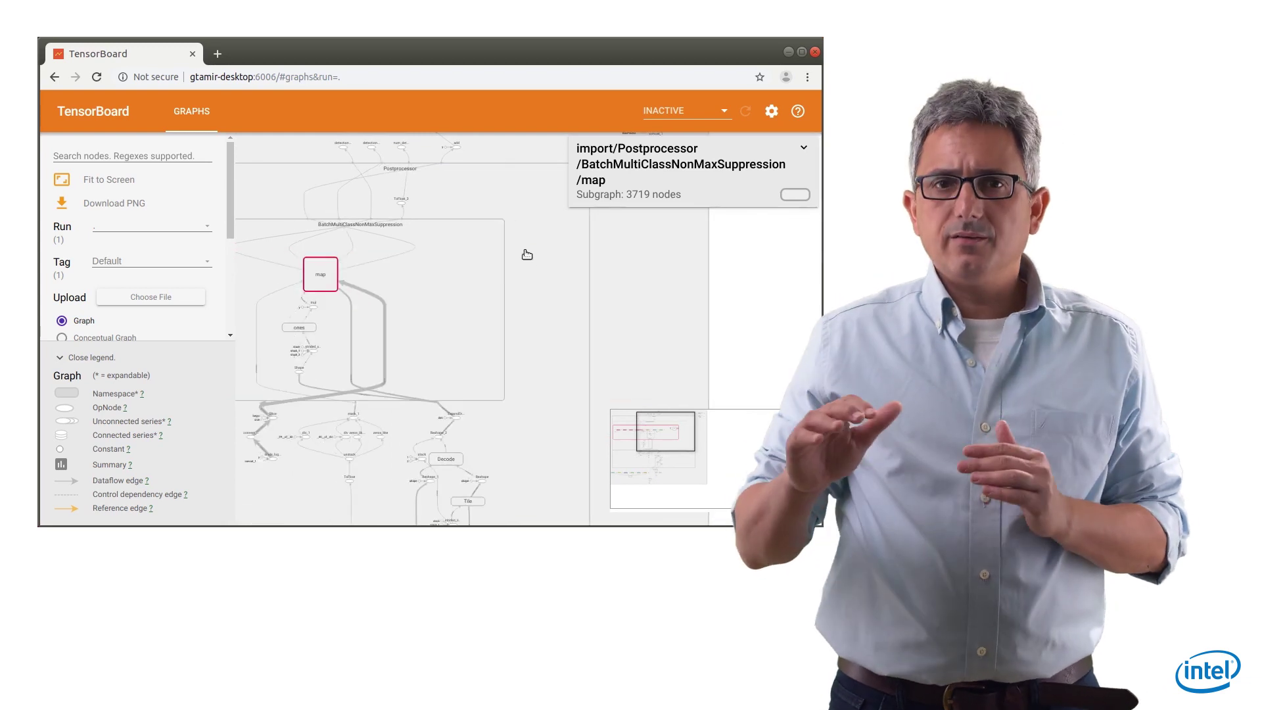
pyautogui.doubleClick(428, 262)
pyautogui.doubleClick(596, 261)
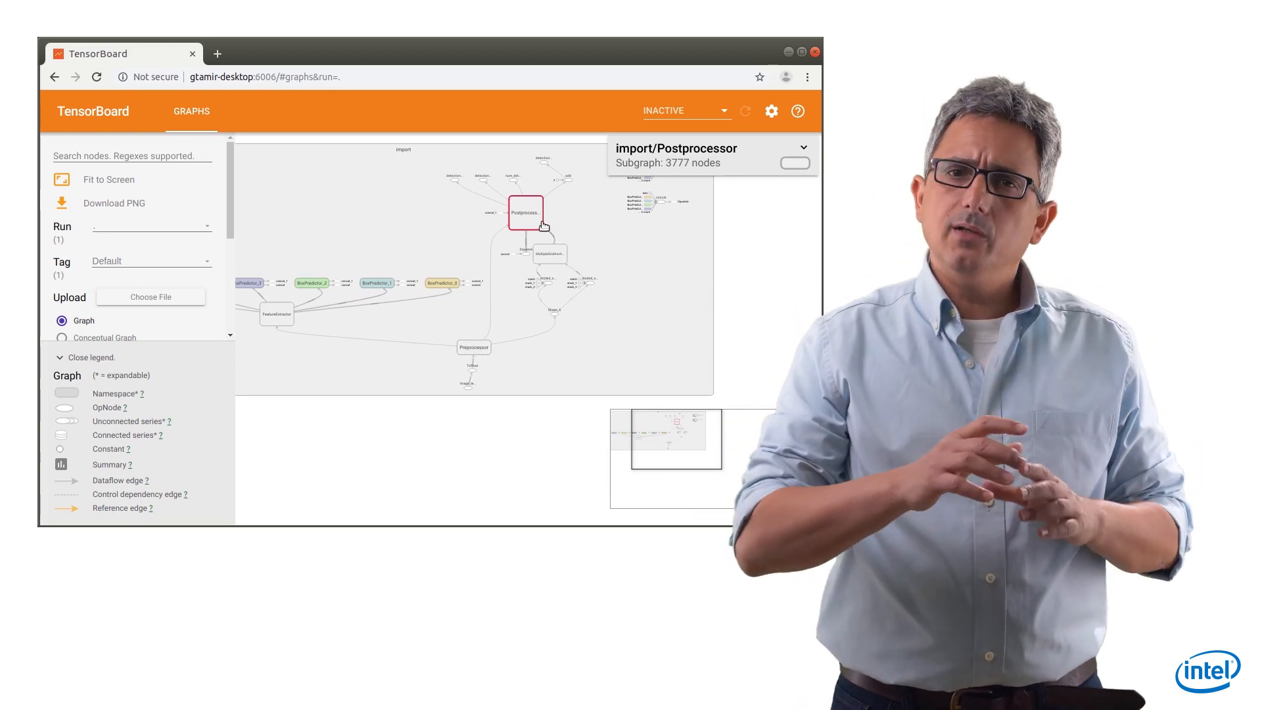
pyautogui.moveTo(391, 351); pyautogui.dragTo(508, 393)
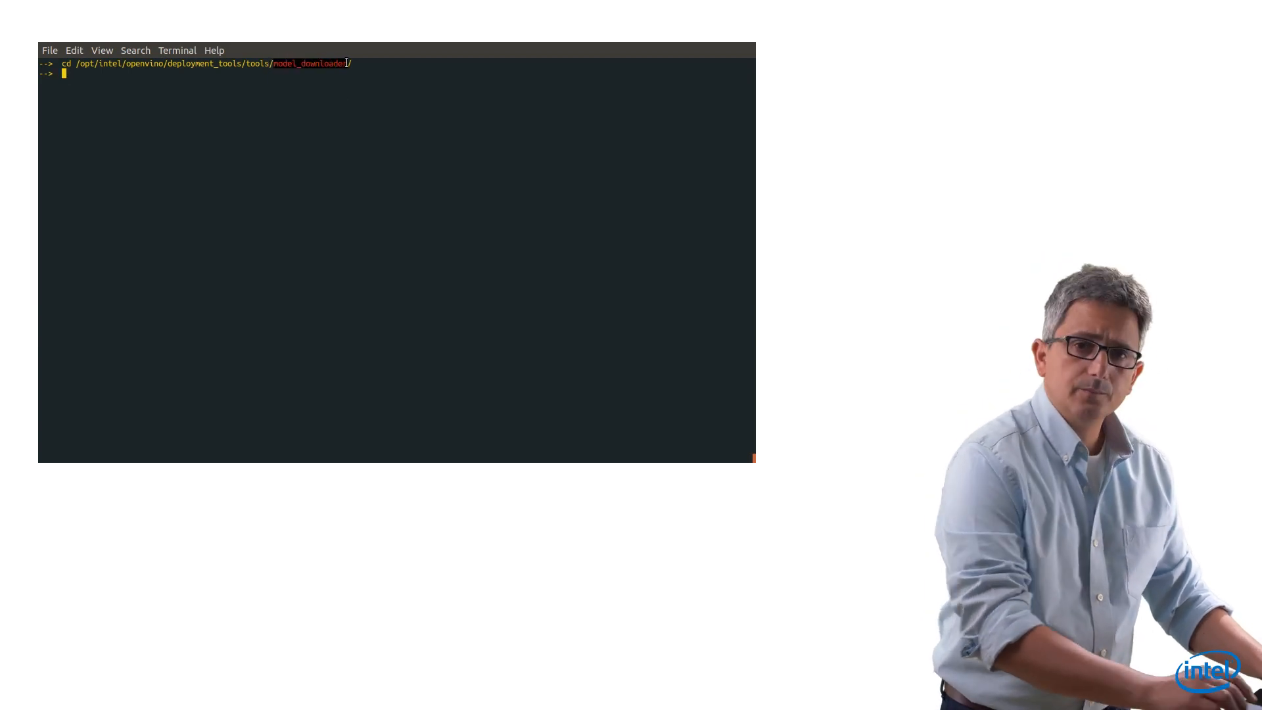
pyautogui.write('python3 downloader.py --name ssd_mobilenet_v2_coco -o ~/SSD-MobileNet/')
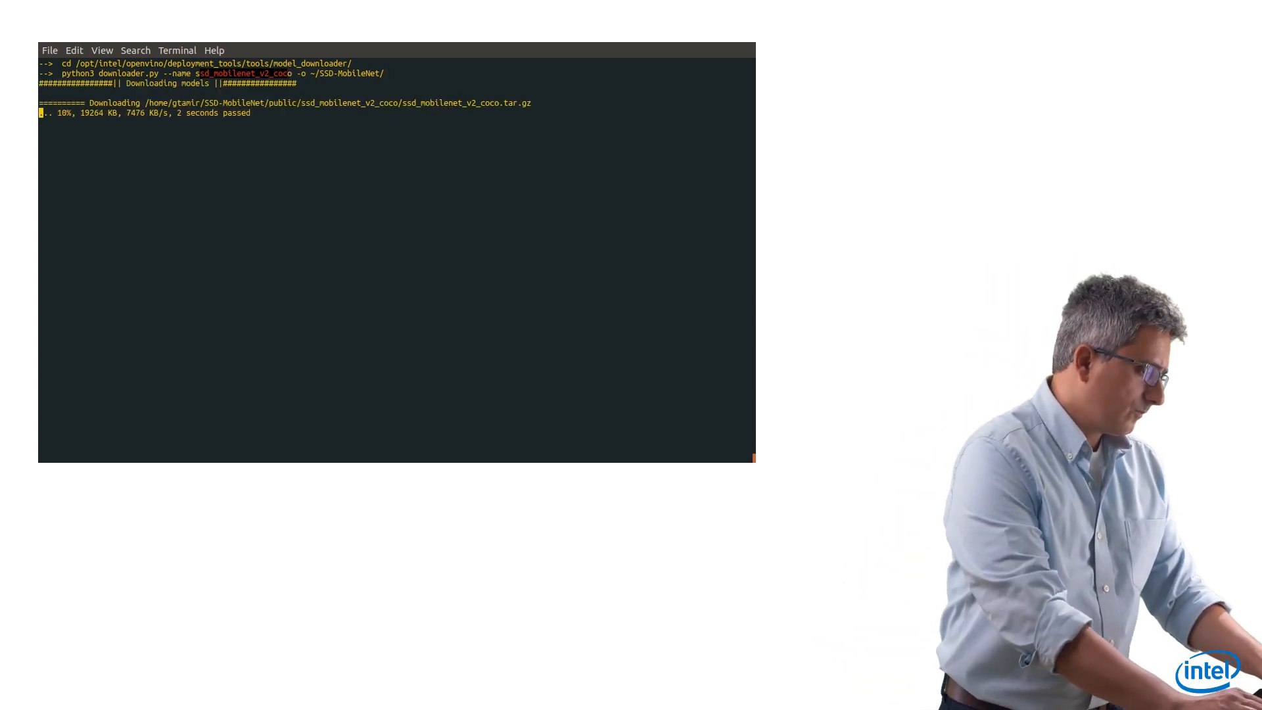
# Reuse the unpacked ssd_mobilenet_v2_coco path and list the files in the model folder.
pyautogui.moveTo(136, 151); pyautogui.dragTo(485, 151)
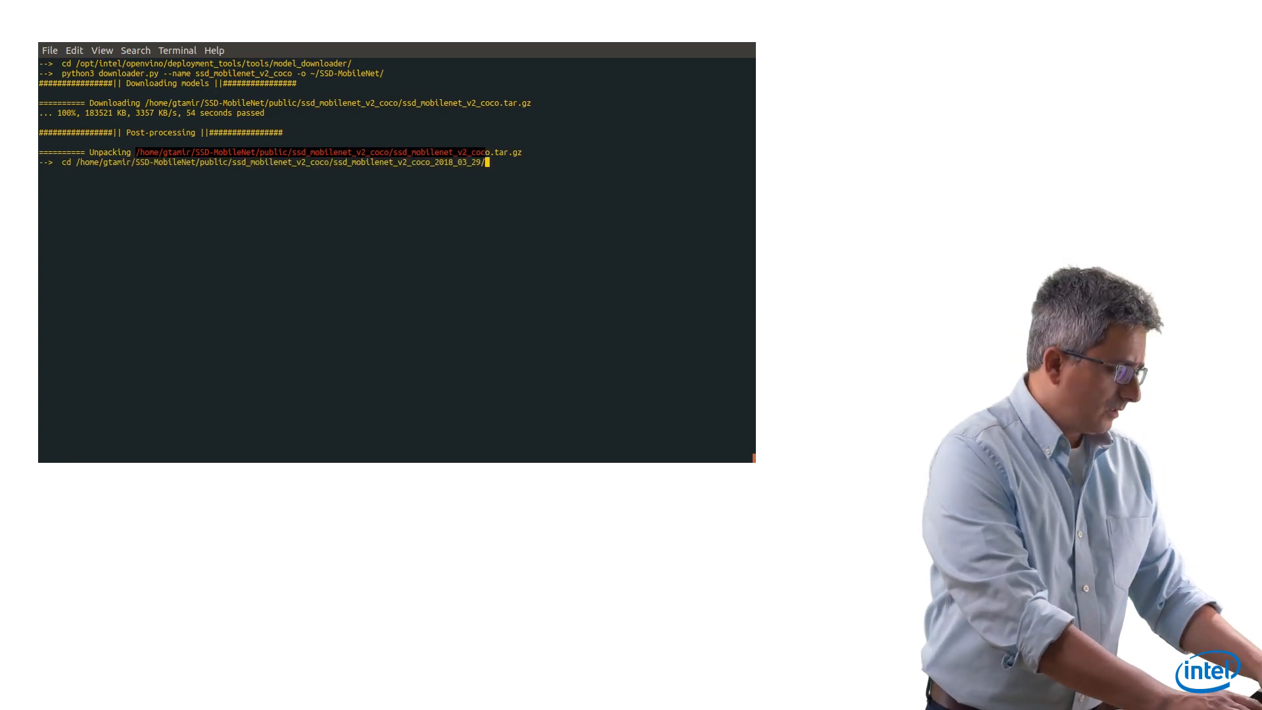
pyautogui.write('ll')
pyautogui.press('Return')
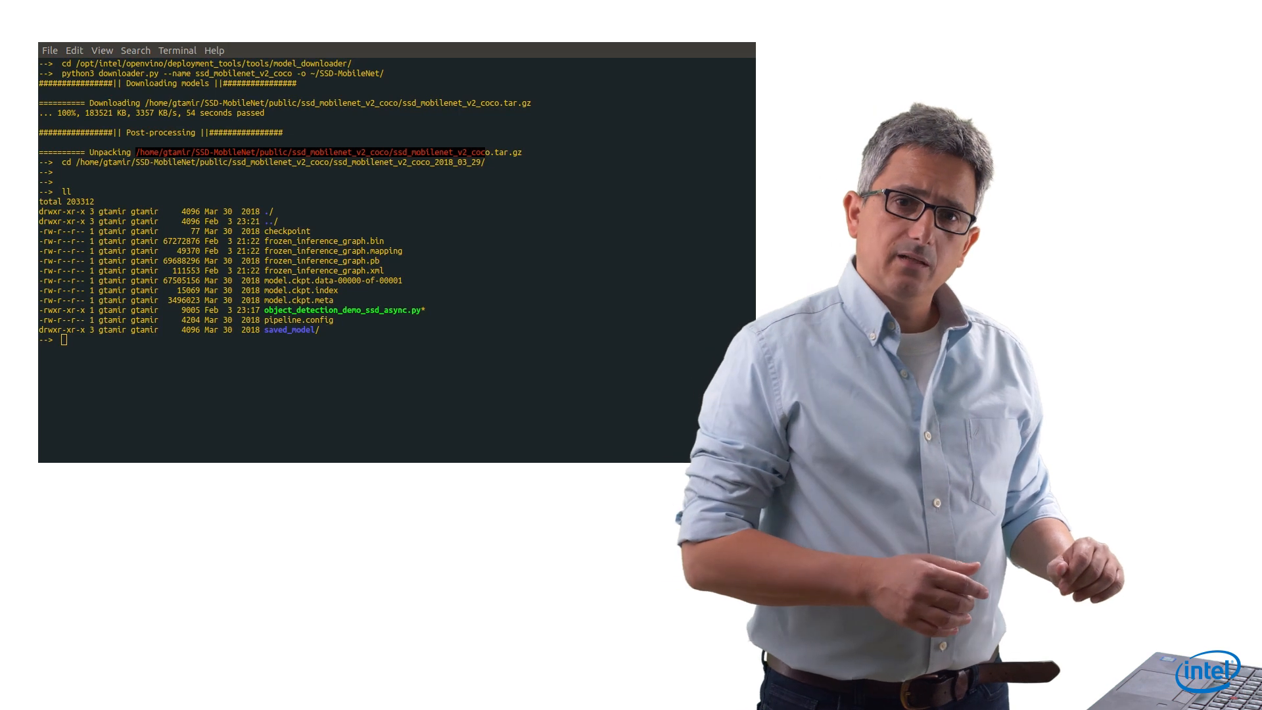
pyautogui.press('Return')
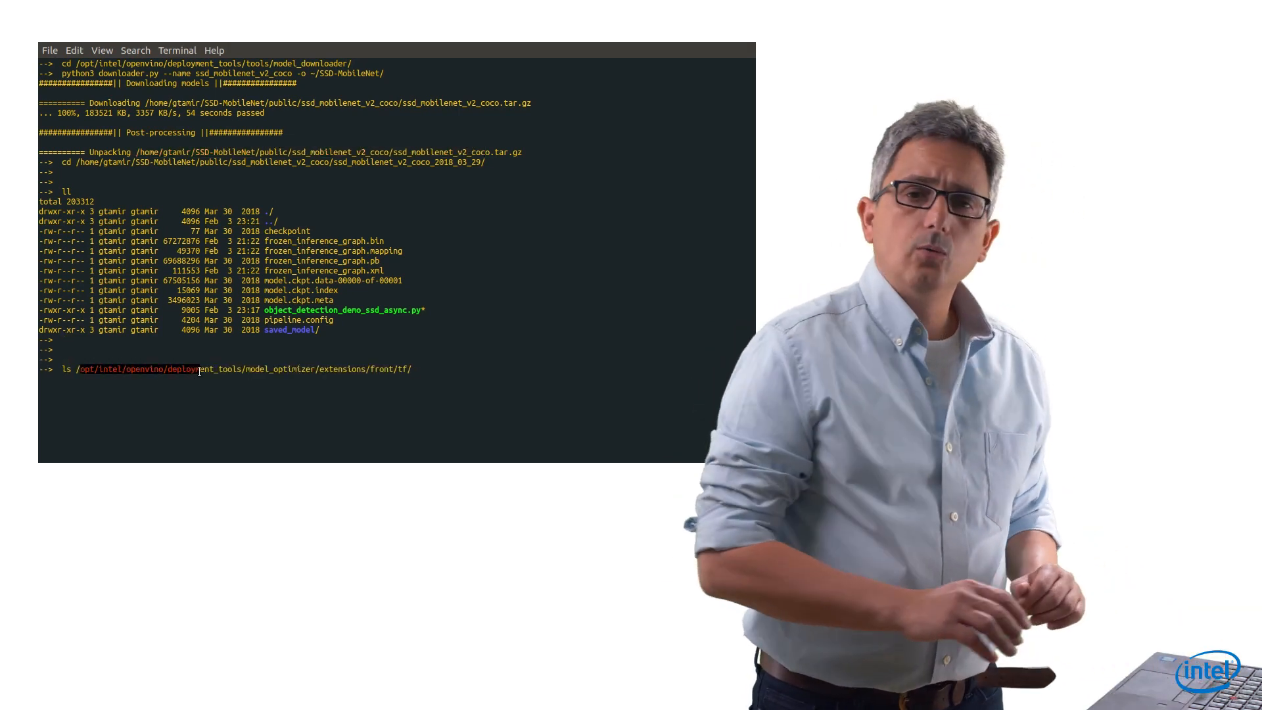
pyautogui.press('Return')
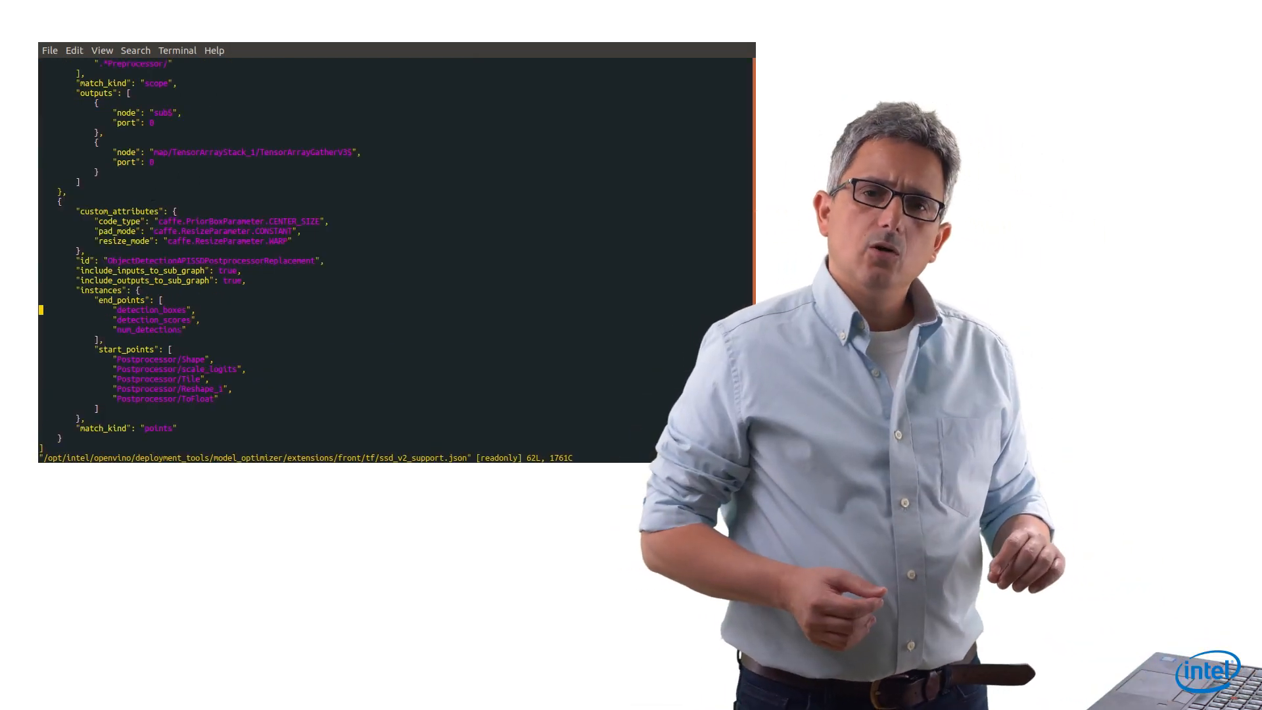
pyautogui.scroll(6, 296, 257)
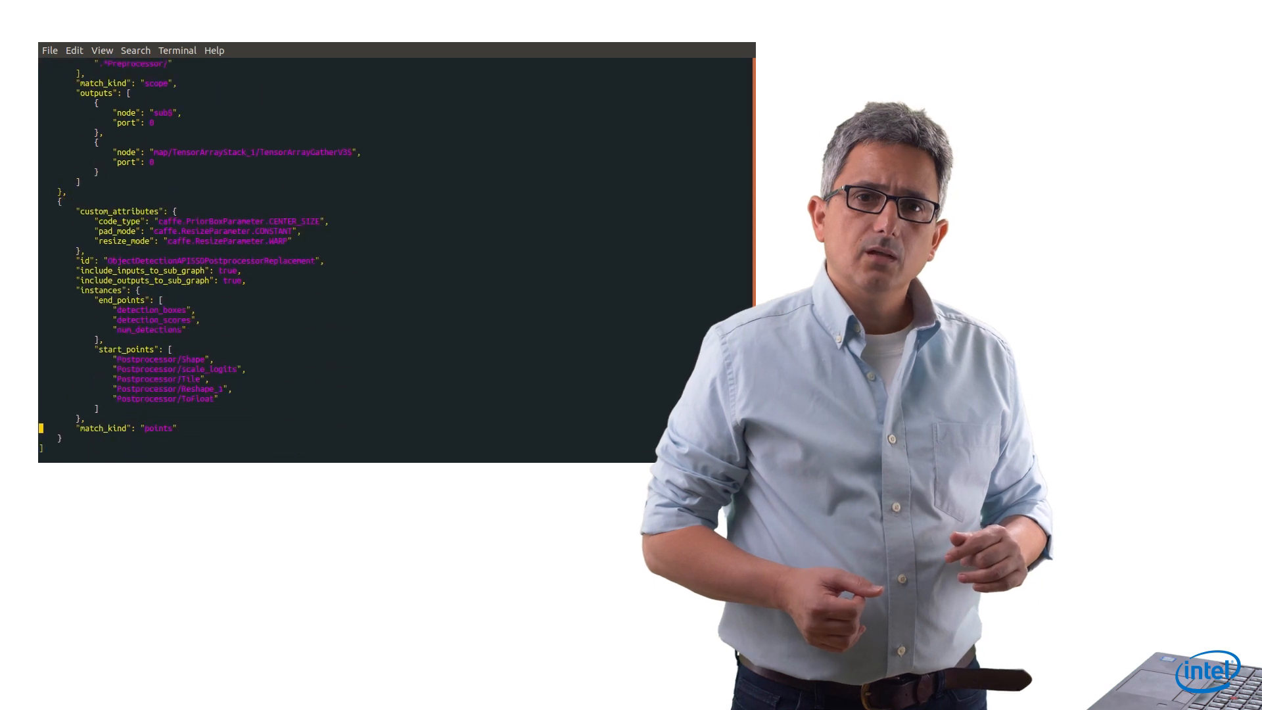
pyautogui.click(95, 454)
pyautogui.write(':')
pyautogui.press('Return')
pyautogui.press('Return')
pyautogui.press('Return')
pyautogui.press('Return')
pyautogui.write('ll')
pyautogui.press('Return')
pyautogui.write('vi pipeline.config')
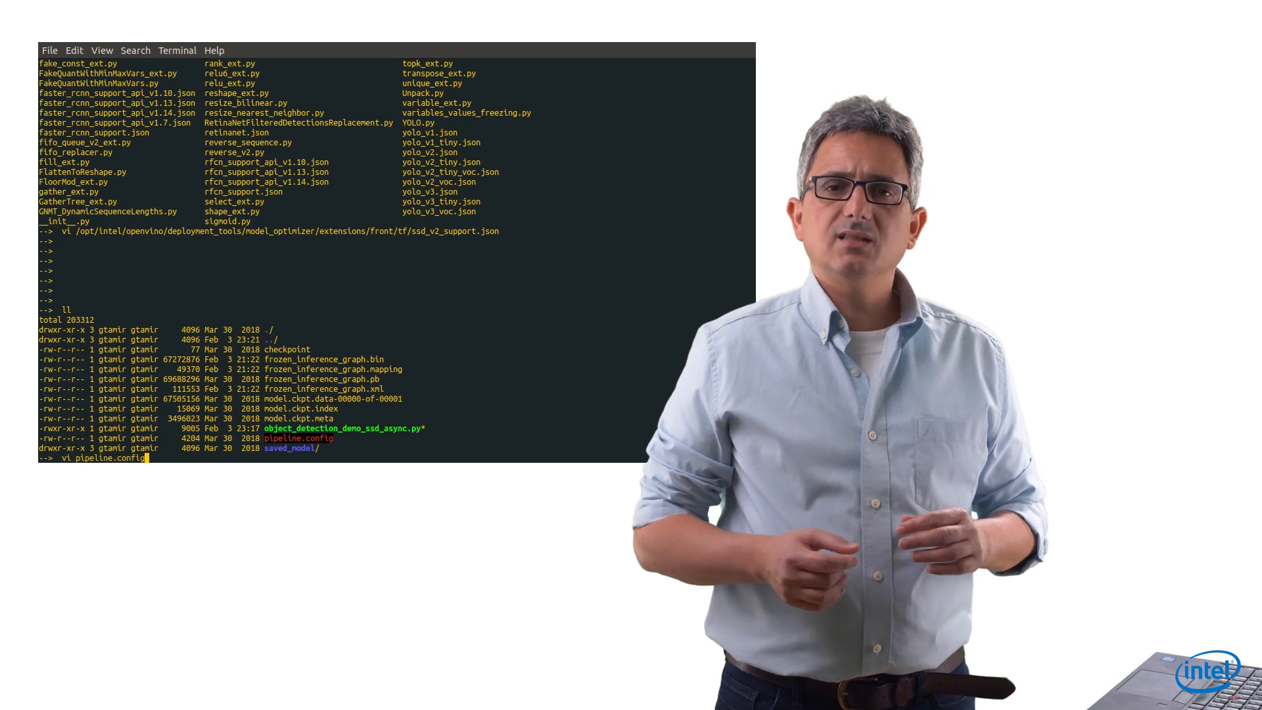
pyautogui.press('Return')
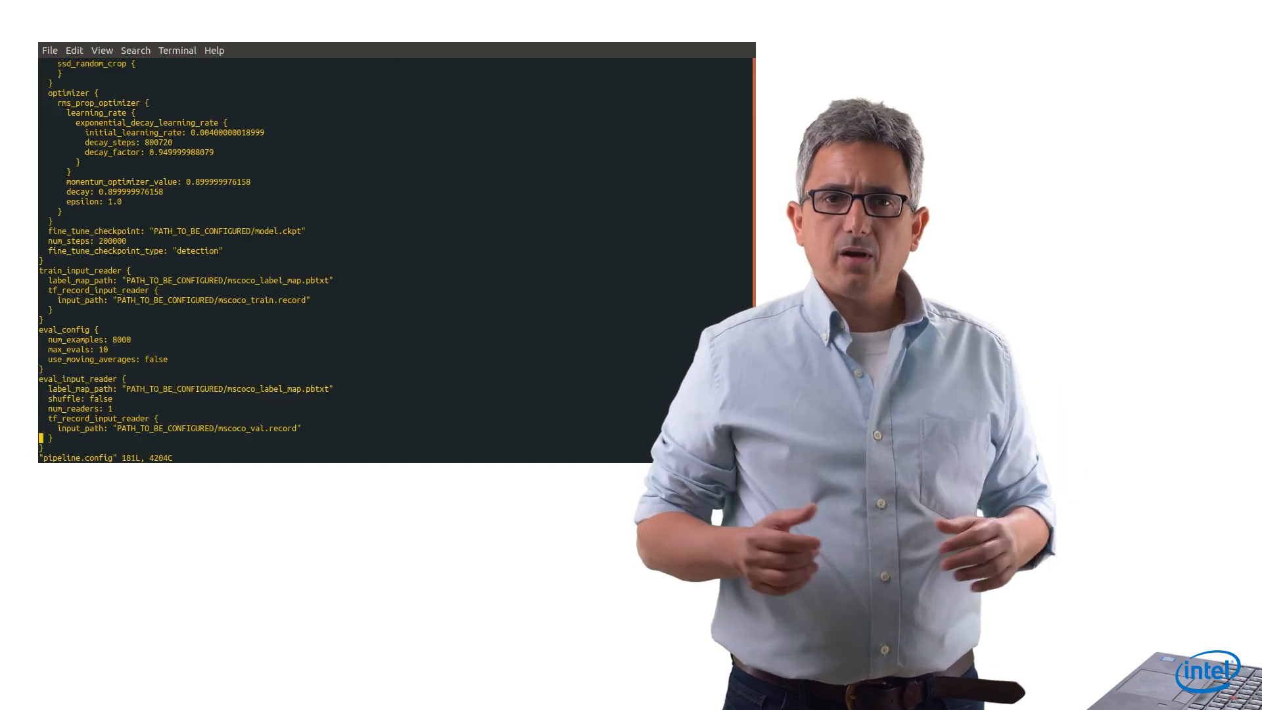
pyautogui.scroll(5, 345, 257)
pyautogui.scroll(3, 346, 257)
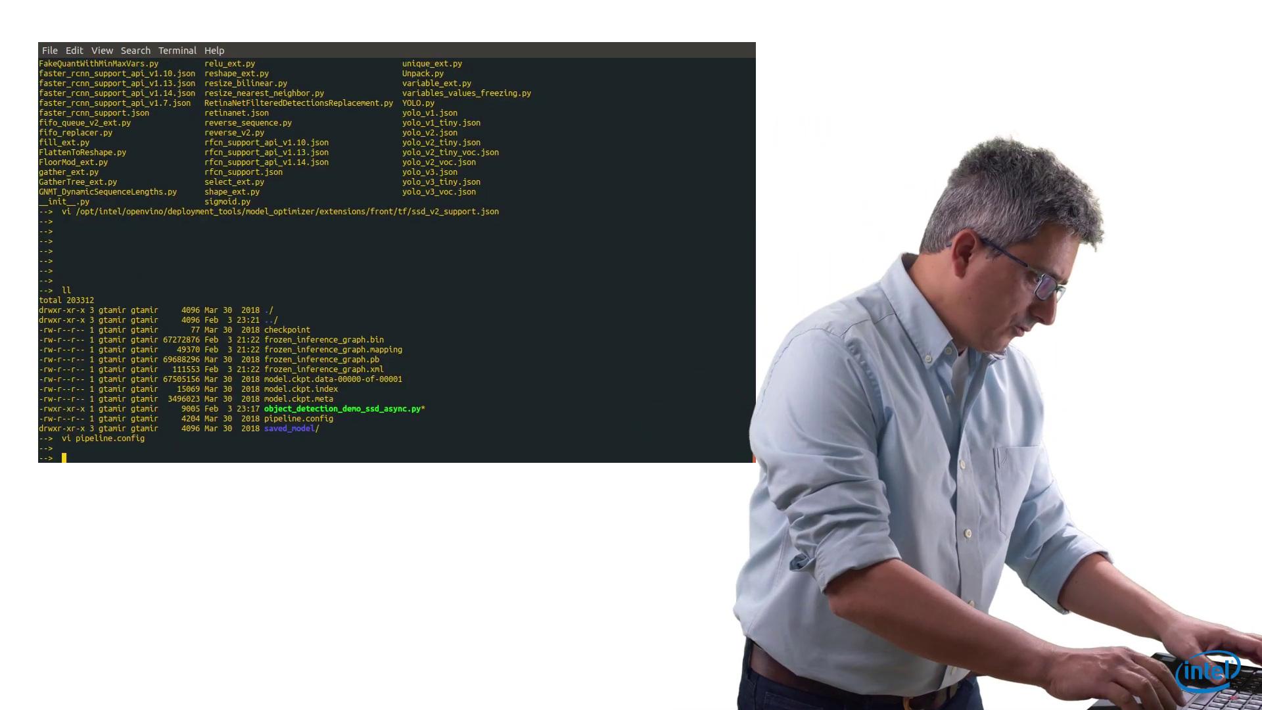
pyautogui.press('Return')
pyautogui.press('Return')
pyautogui.press('Return')
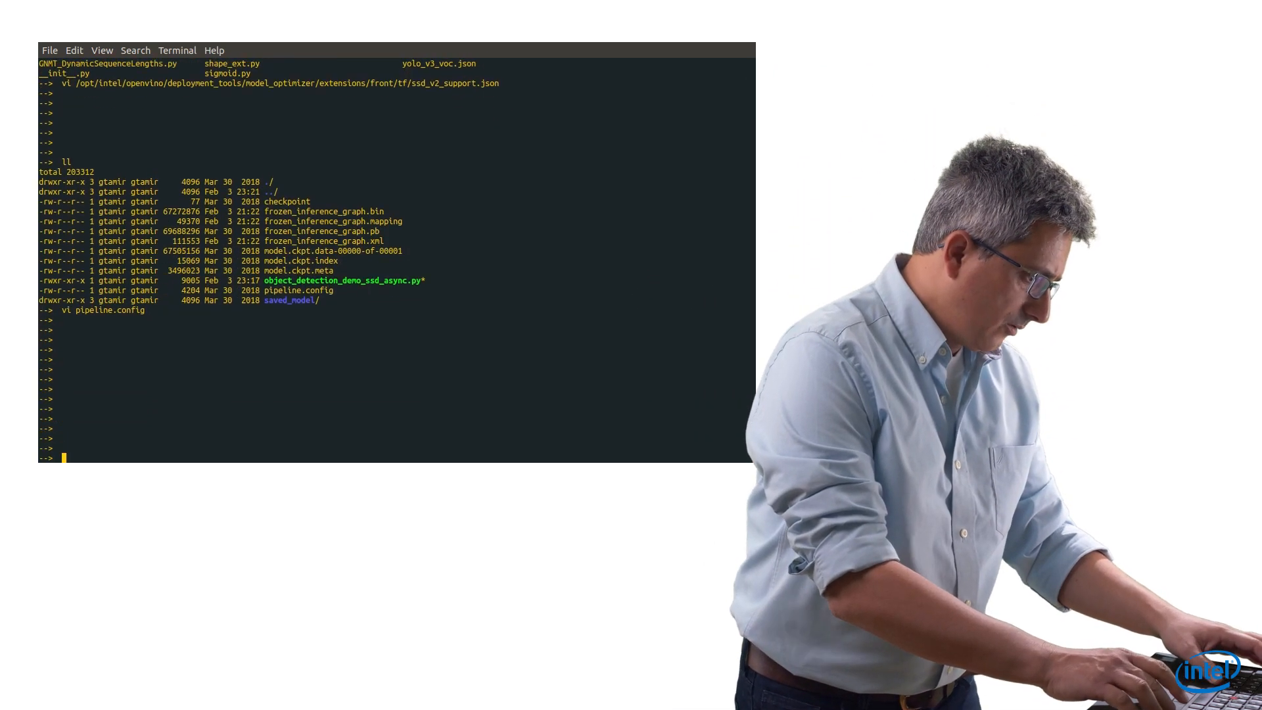
pyautogui.write('mo_tf.py \\')
# Run mo_tf.py on frozen_inference_graph.pb with ssd_v2_support.json and pipeline.config to produce the IR.
pyautogui.press('Return')
pyautogui.write('-m   ')
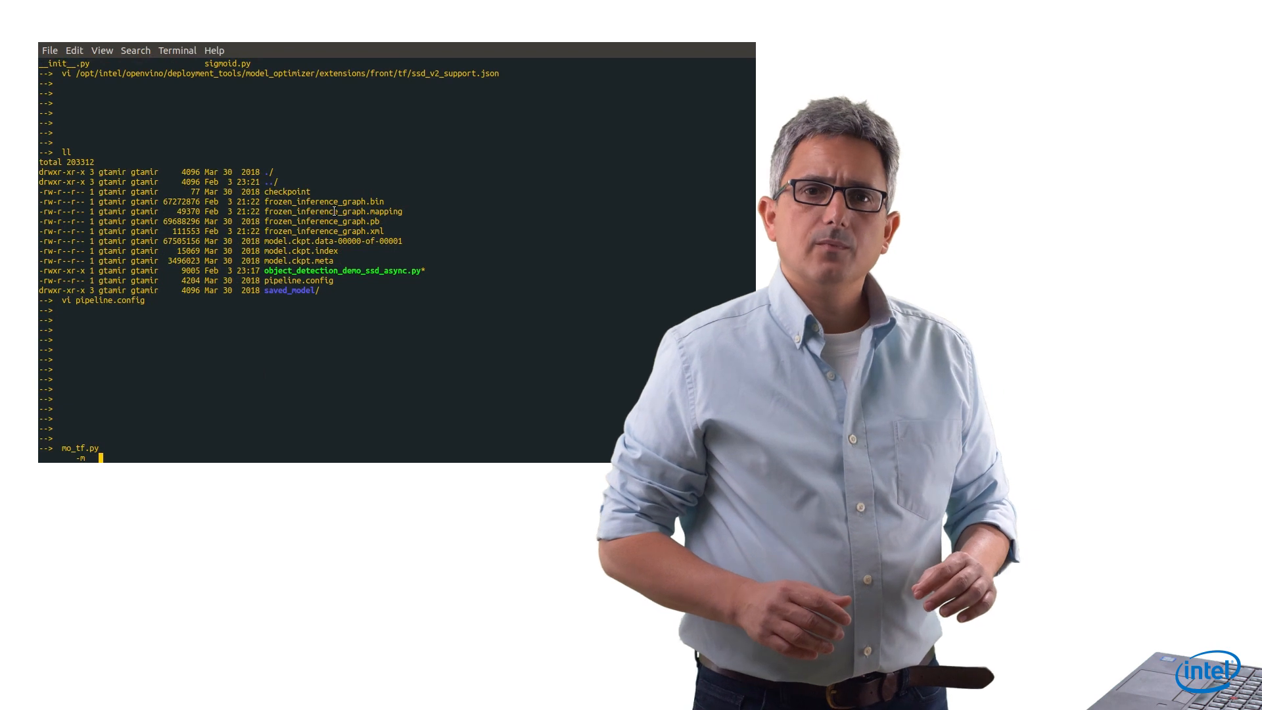
pyautogui.write('frozen_inference_graph.pb')
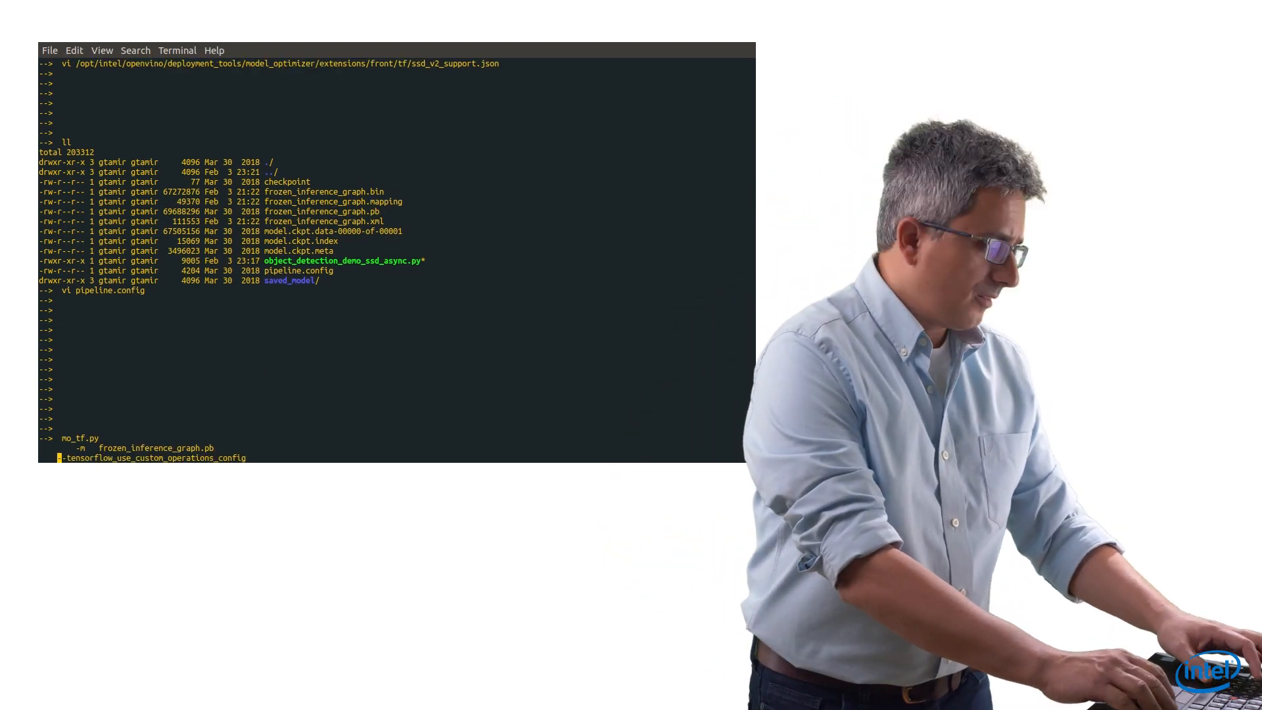
pyautogui.write('/opt/intel/openvino/deployment_tools/model_optimizer/extensions/front/tf/ssd_v2_support.j')
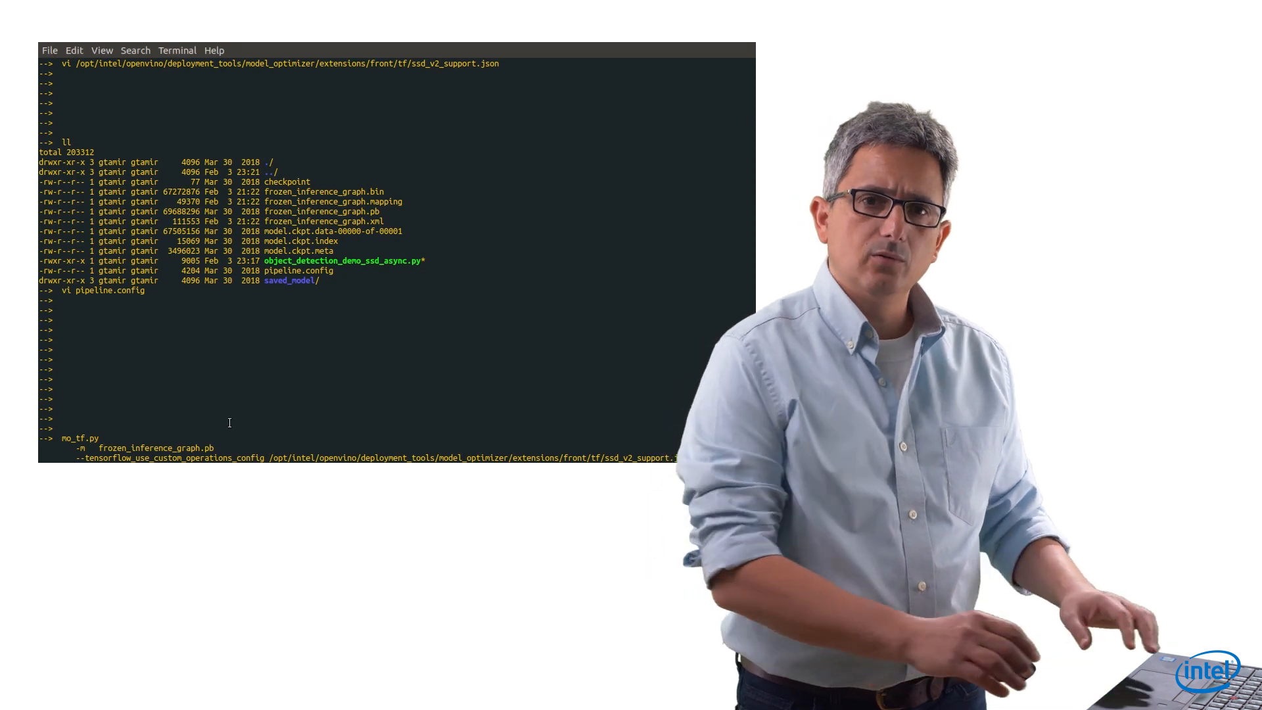
pyautogui.write('son --tensorflow_object_detection_api_pipeline_config')
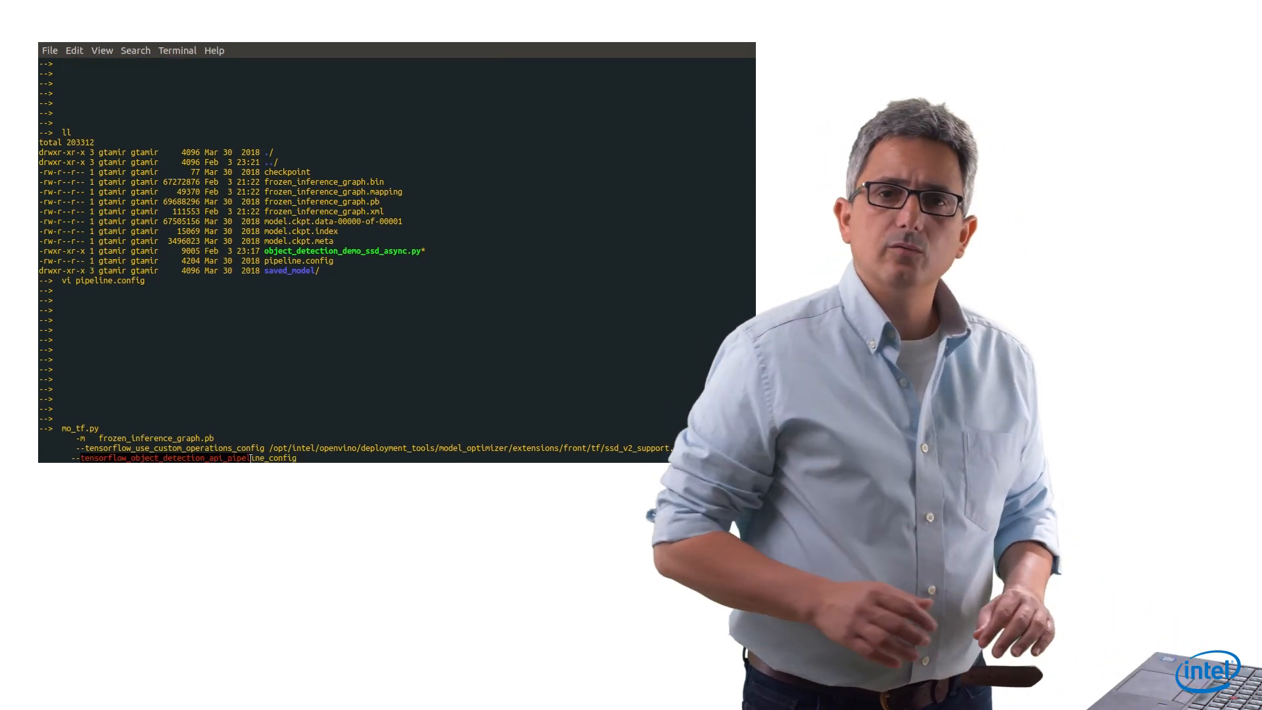
pyautogui.write(' pipeline.config')
pyautogui.press('Return')
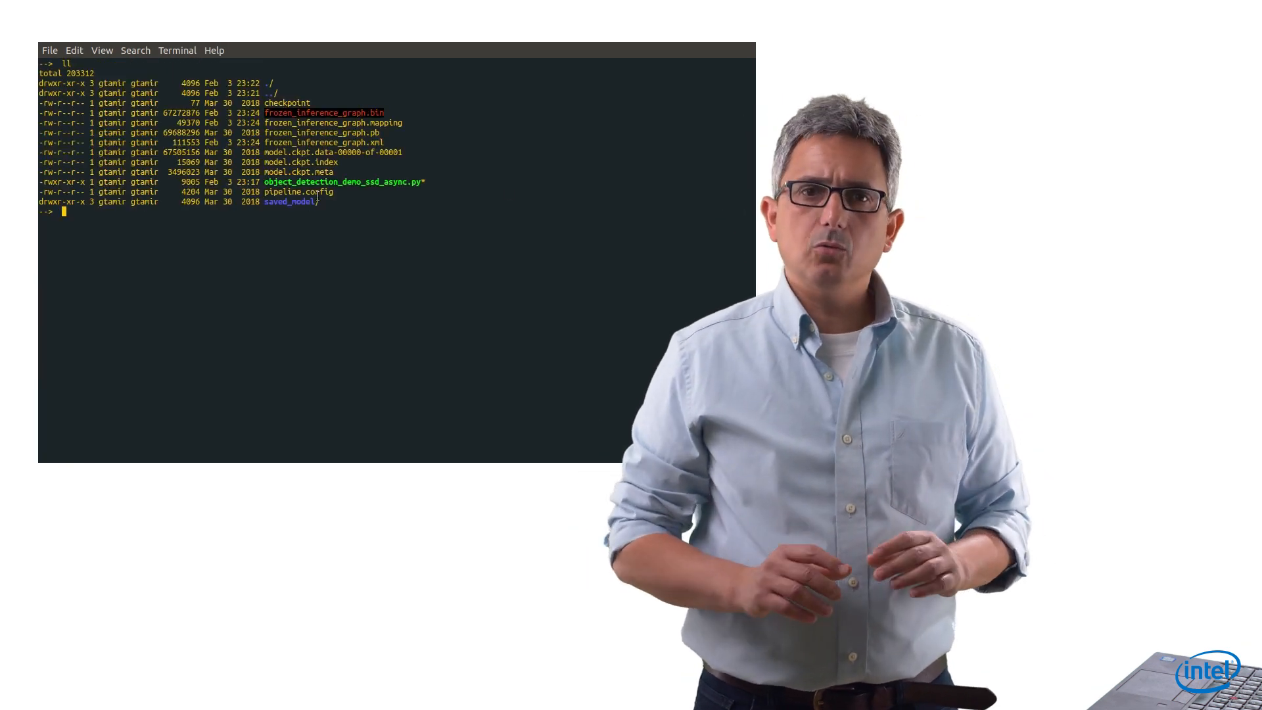
# Copy object_detection_demo_ssd_async.py into the model folder via the recalled cp command.
pyautogui.press('Up')
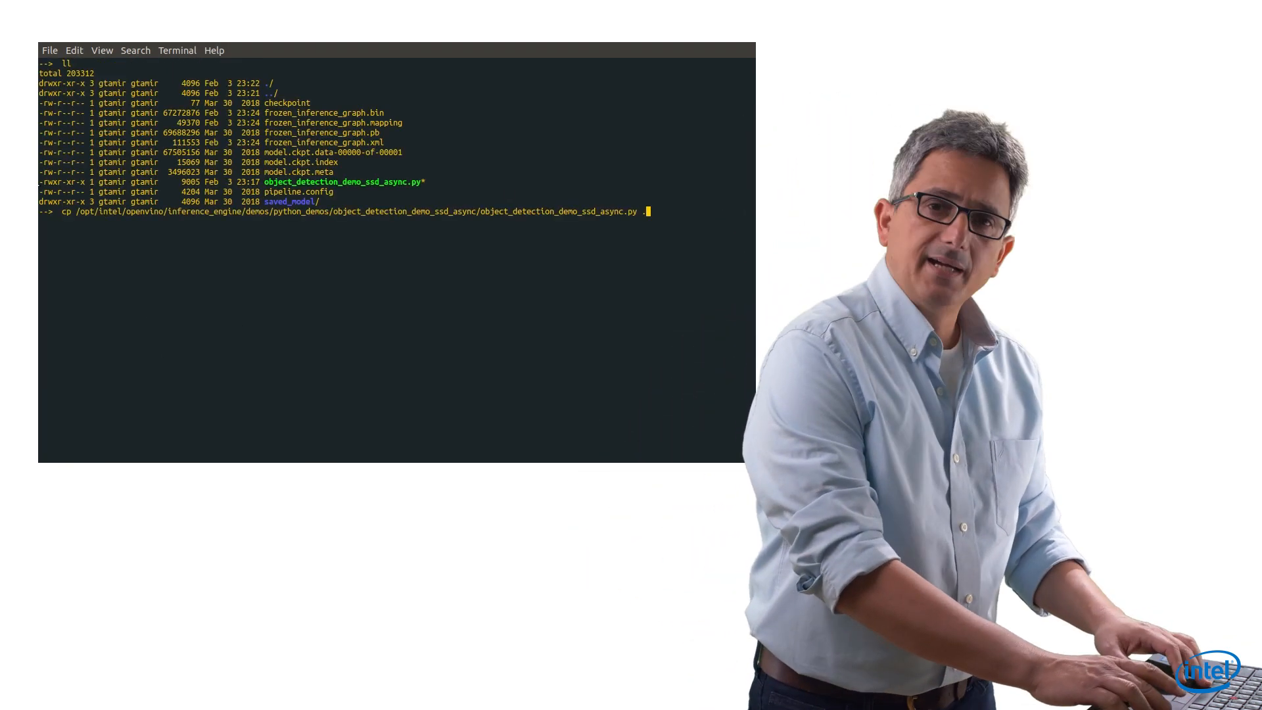
pyautogui.press('Return')
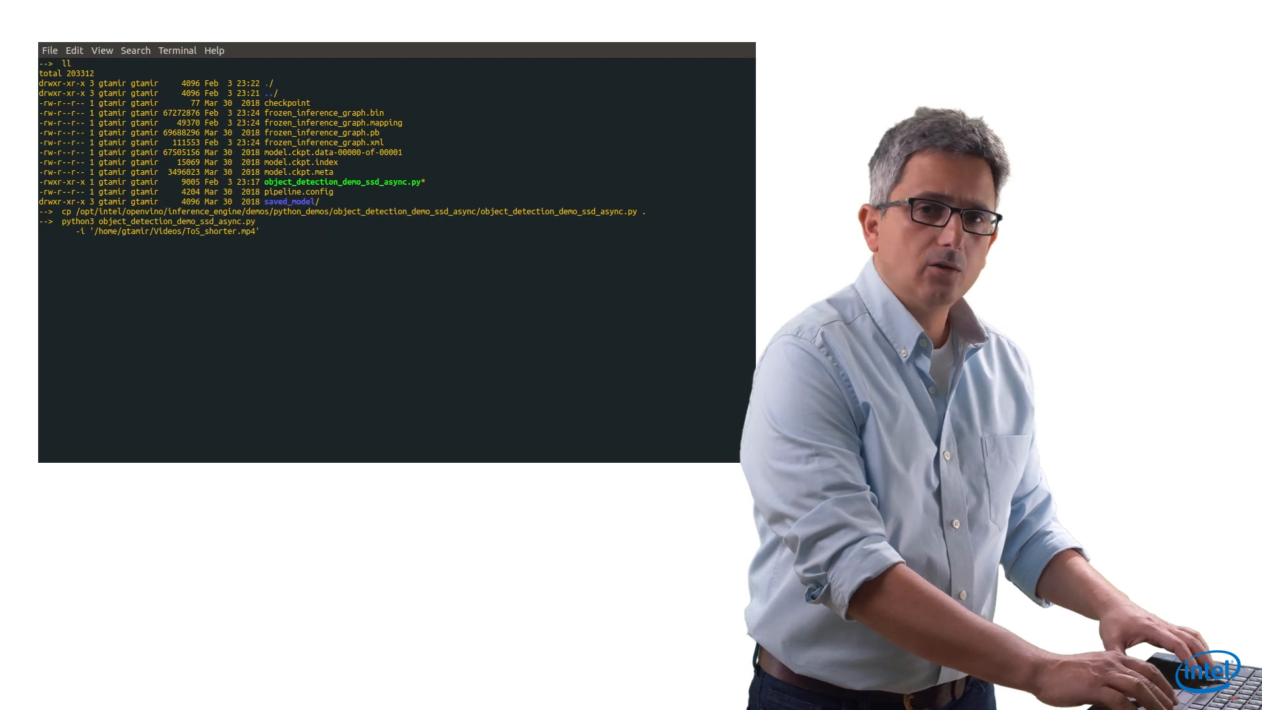
pyautogui.write('-m  frozen_inference_graph.xml ')
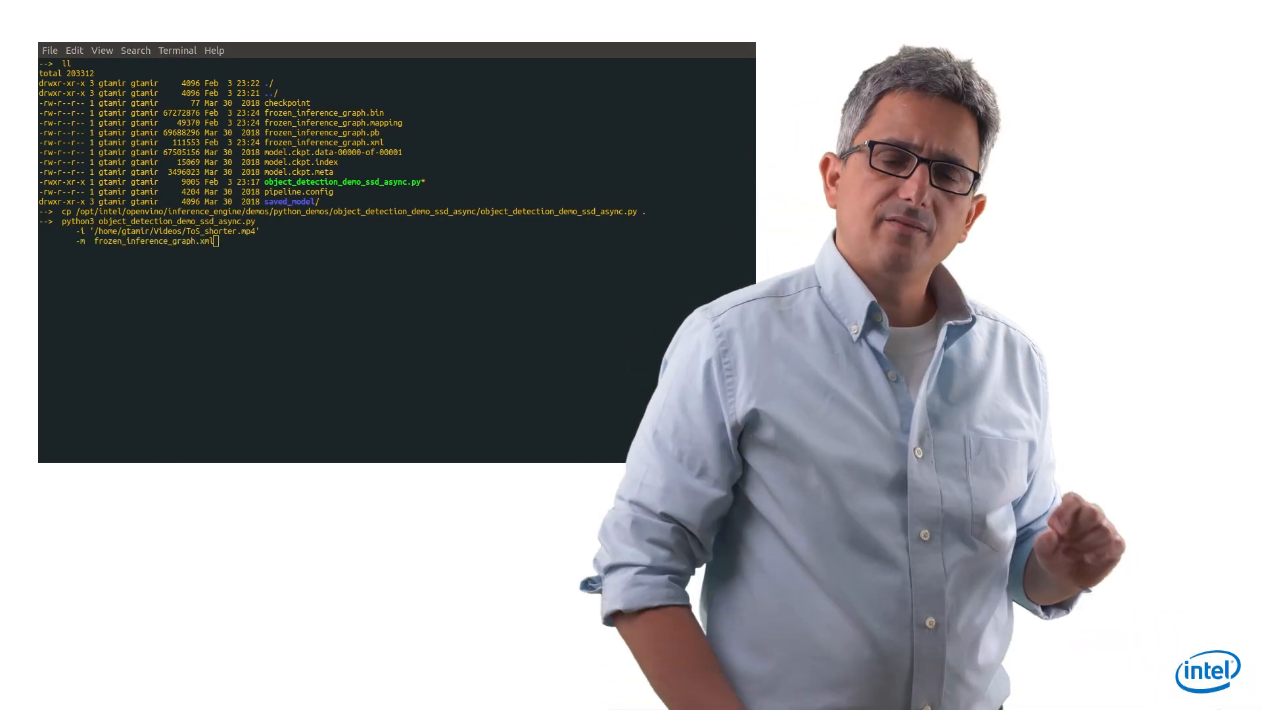
pyautogui.write('        -l  /opt/intel/openvino/inference_engine/lib/intel64/libcpu_extension_avx2.so')
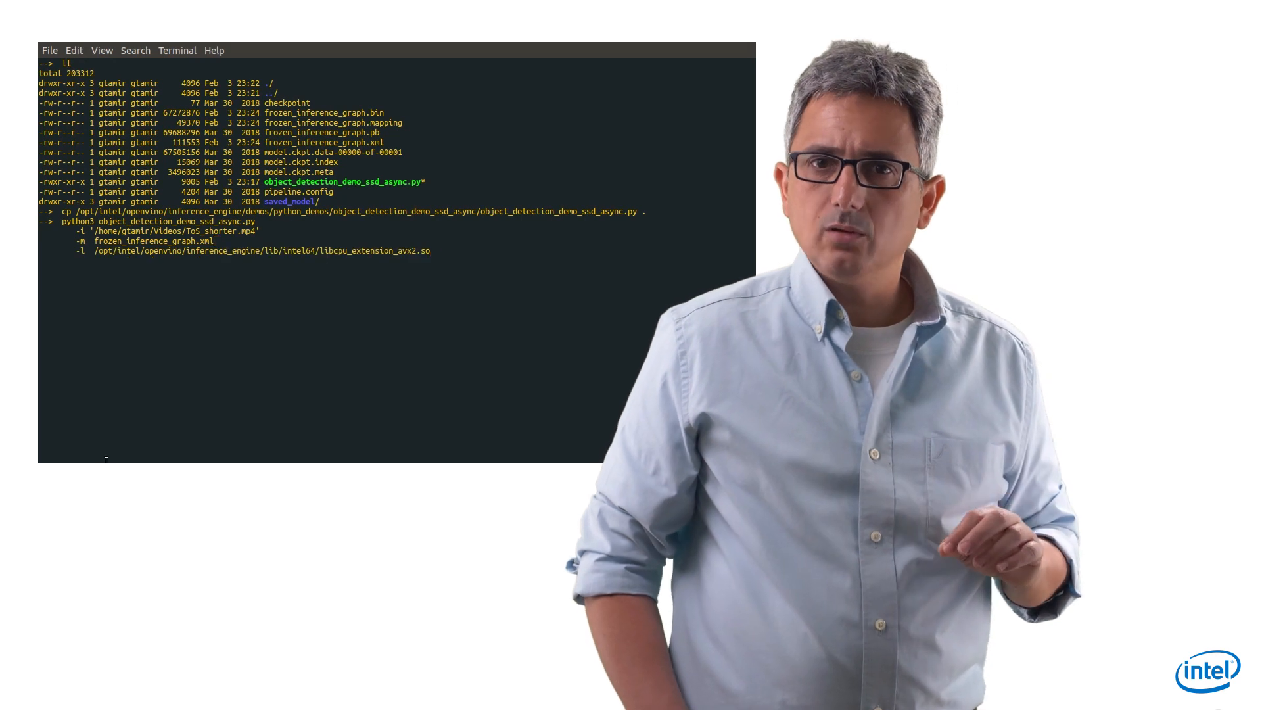
# Launch the async SSD demo on the video with frozen_inference_graph.xml and libcpu_extension_avx2.so.
pyautogui.moveTo(39, 221); pyautogui.dragTo(183, 251)
pyautogui.click(183, 251)
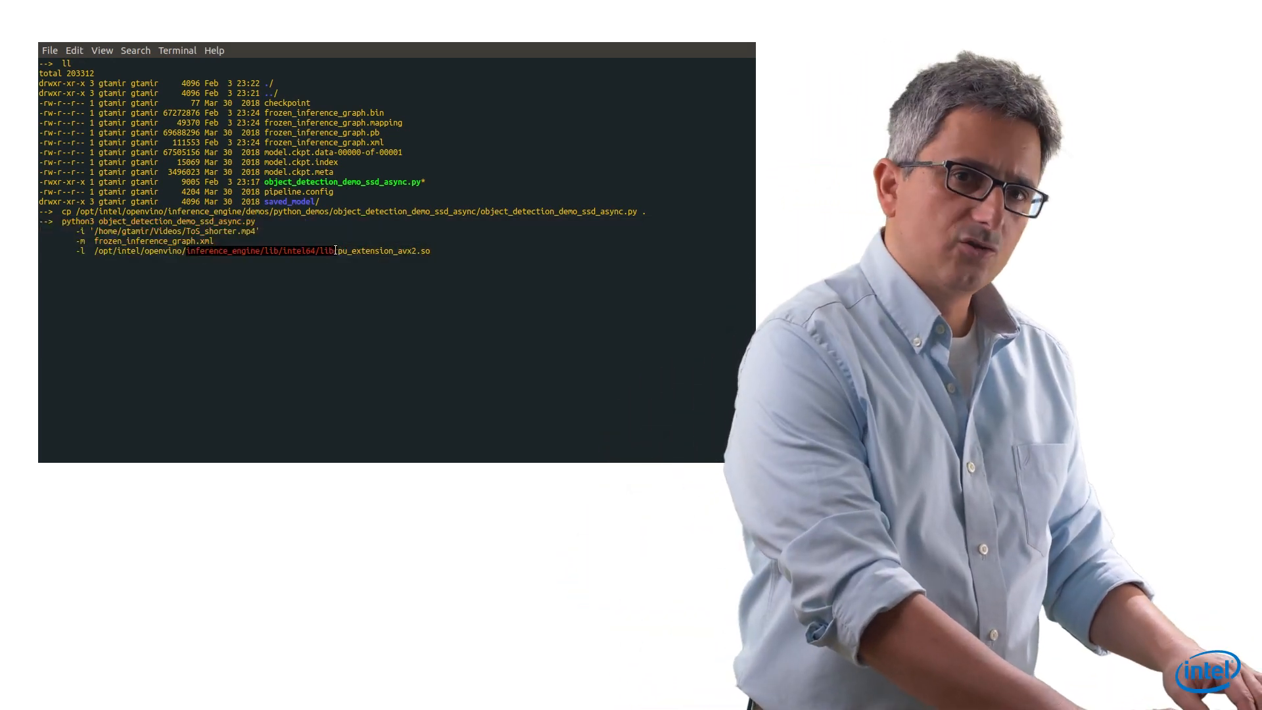
pyautogui.press('Return')
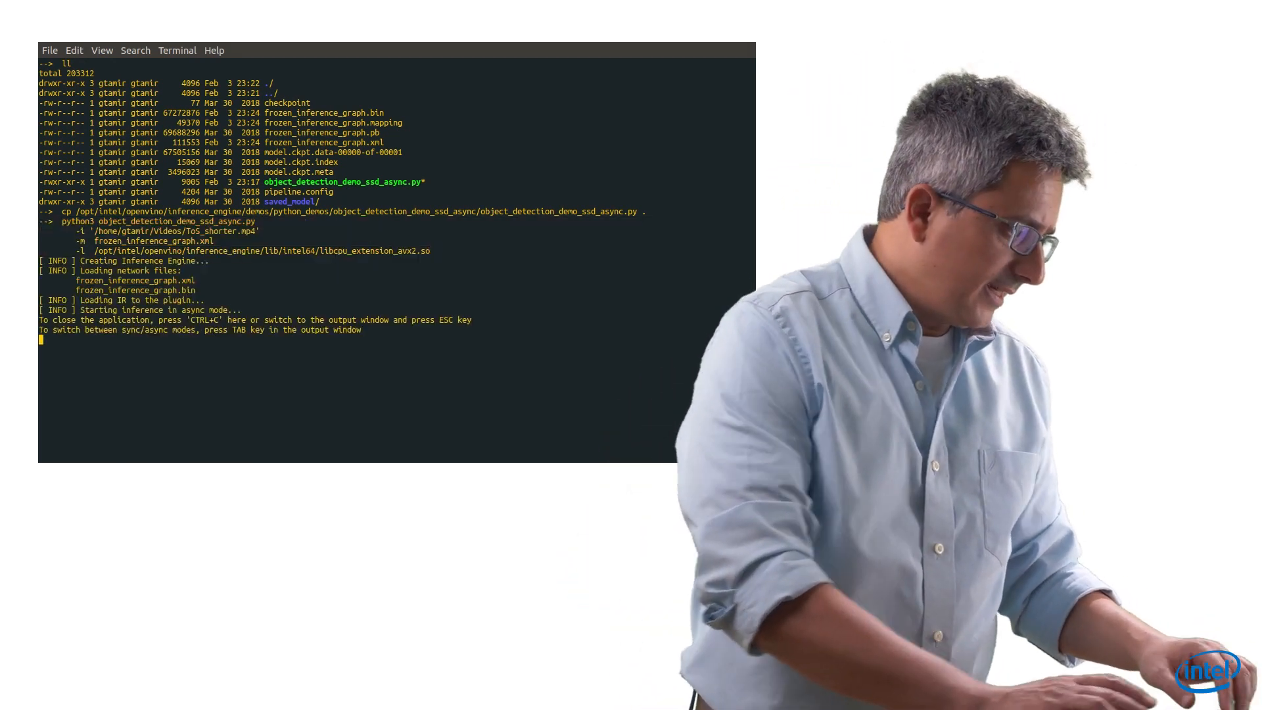